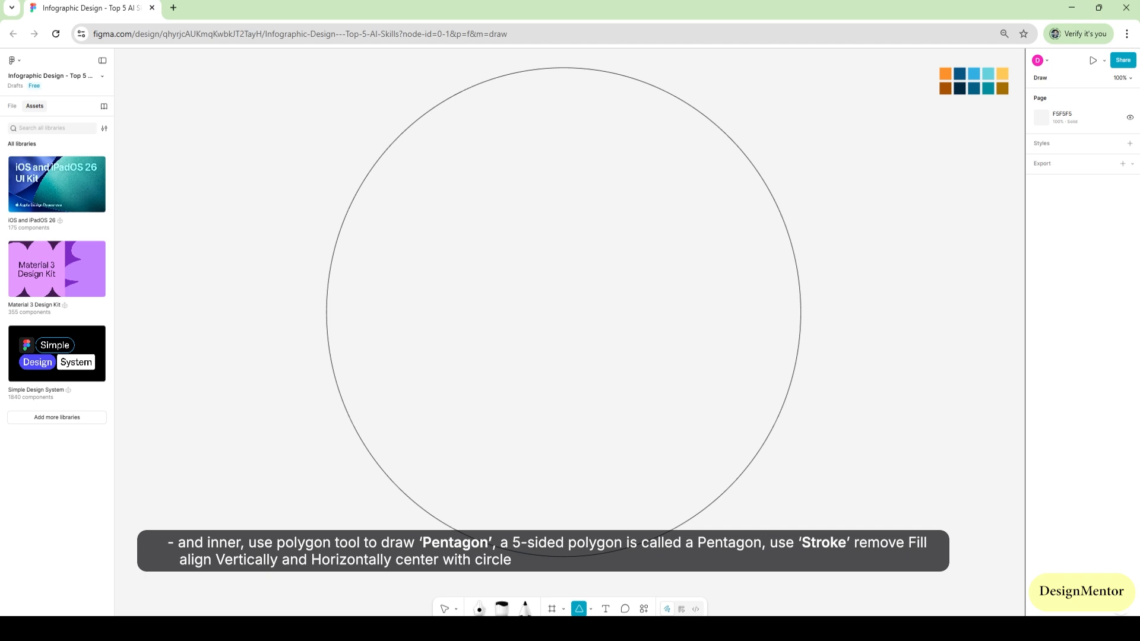
# Place a 100 × 100 polygon inside the large circle and set its side count to 5.
pyautogui.click(557, 295)
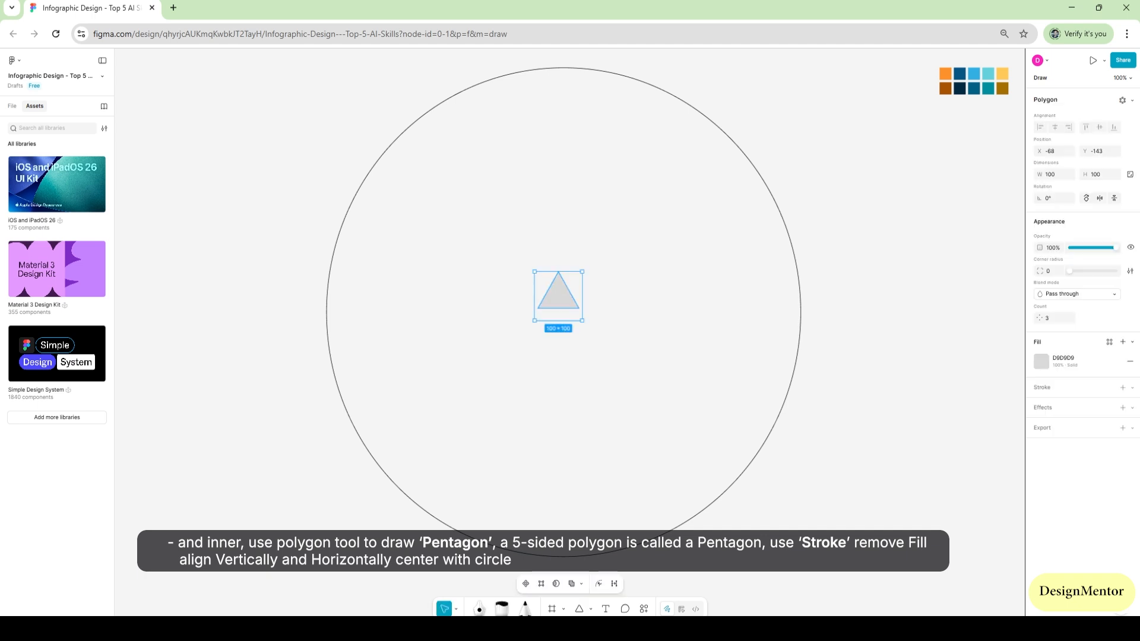
pyautogui.click(1054, 318)
pyautogui.write('5')
pyautogui.press('Return')
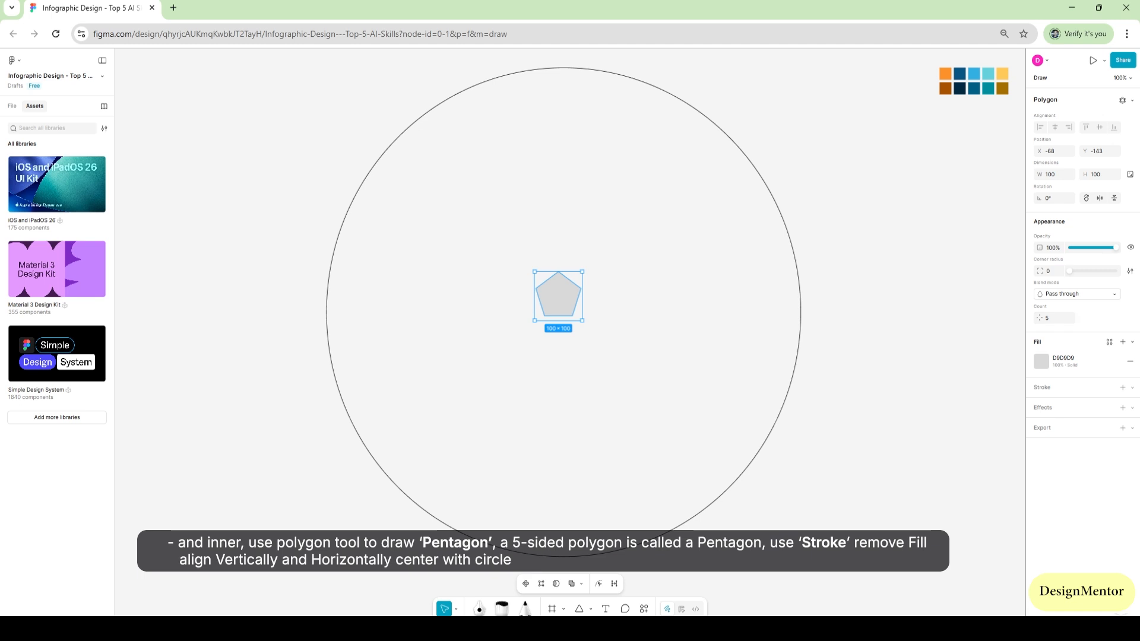
# Replace the pentagon's fill with a black 000000 stroke and flatten it into a vector path.
pyautogui.click(1123, 387)
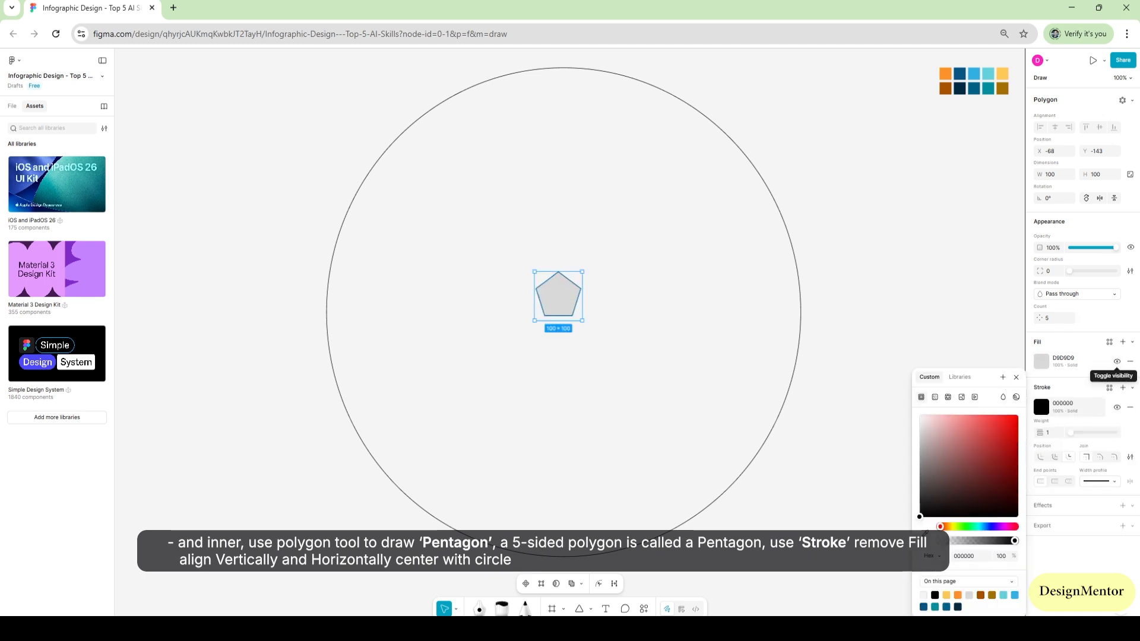
pyautogui.click(1129, 361)
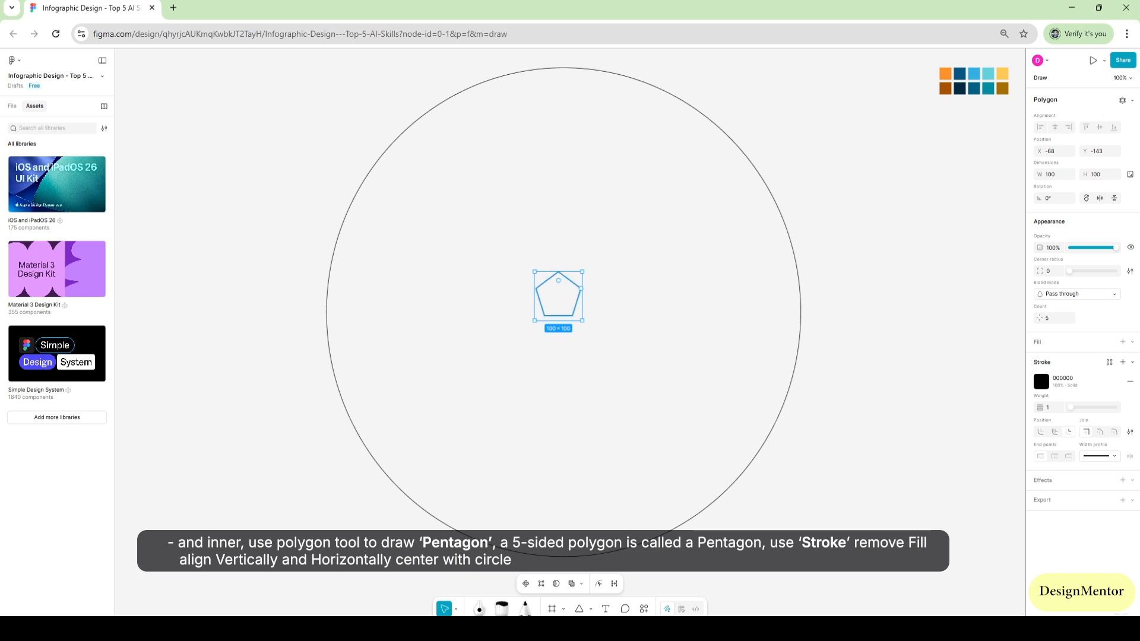
pyautogui.rightClick(578, 288)
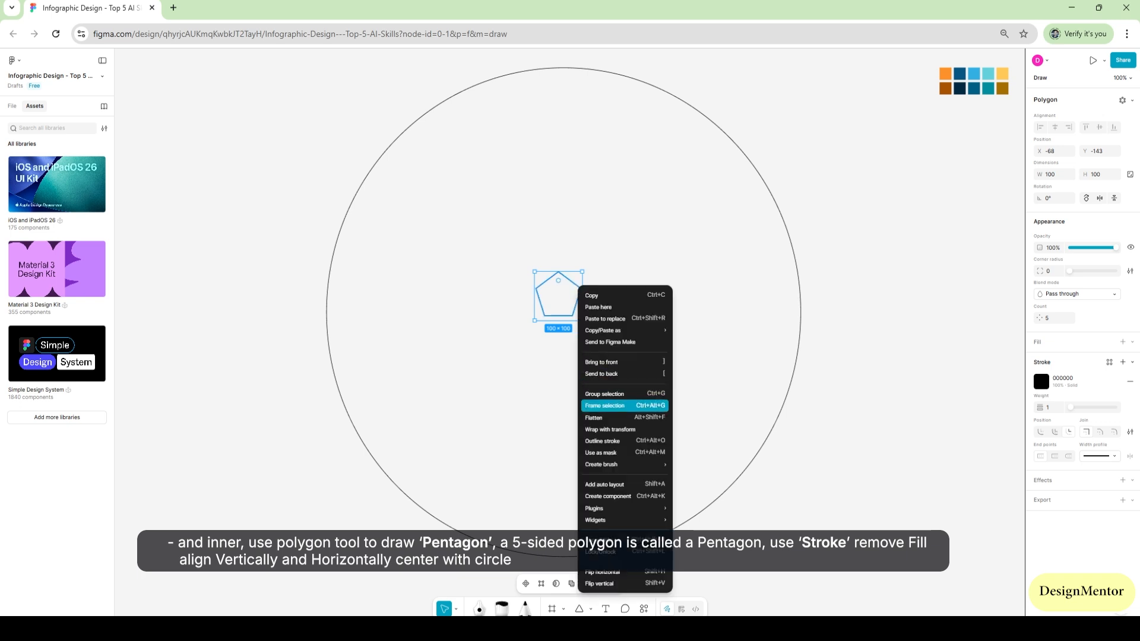
pyautogui.click(600, 417)
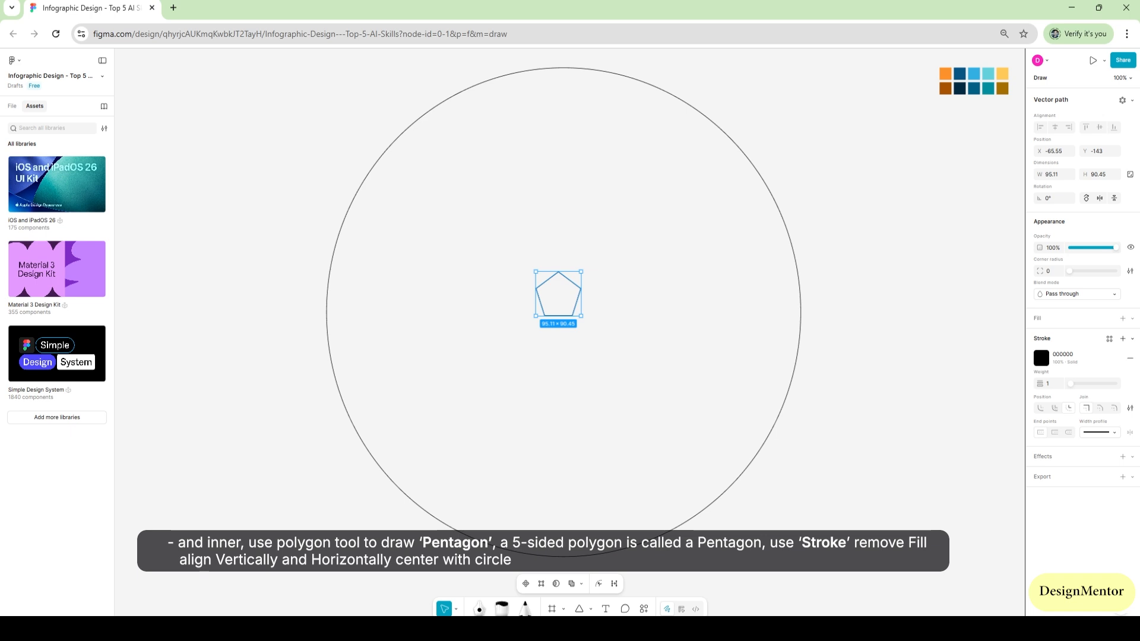
# Enlarge the pentagon proportionally and centre it inside the large circle.
pyautogui.moveTo(581, 315); pyautogui.dragTo(621, 376)
pyautogui.click(660, 387)
pyautogui.press('Escape')
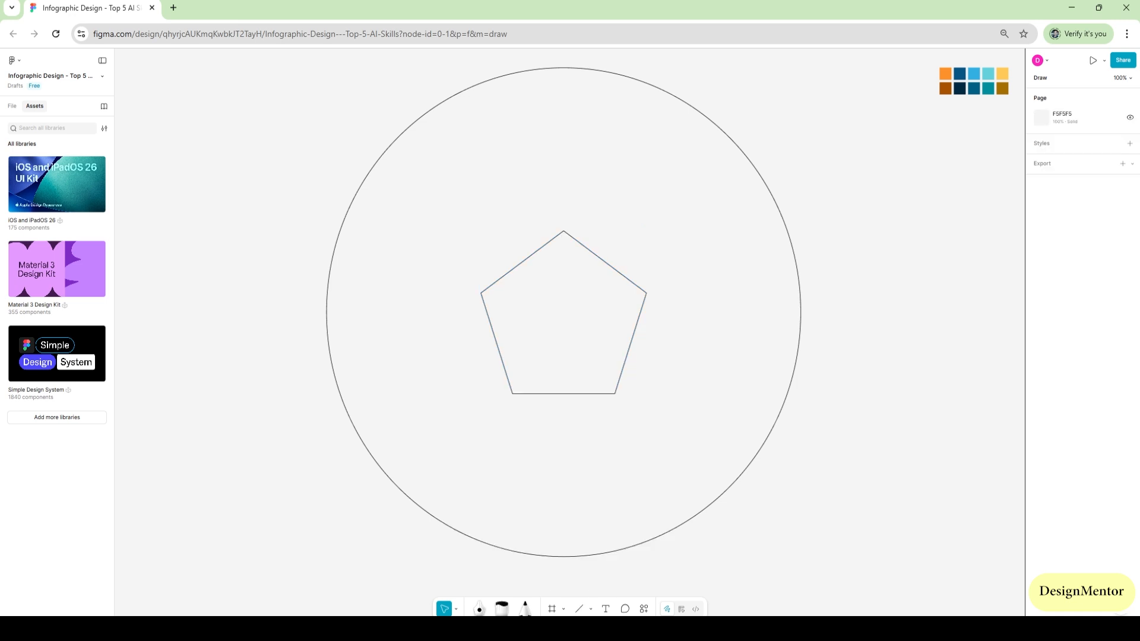
# Draw a vertical line about 360 long from the pentagon's top corner to just beyond the circle's top edge.
pyautogui.click(591, 609)
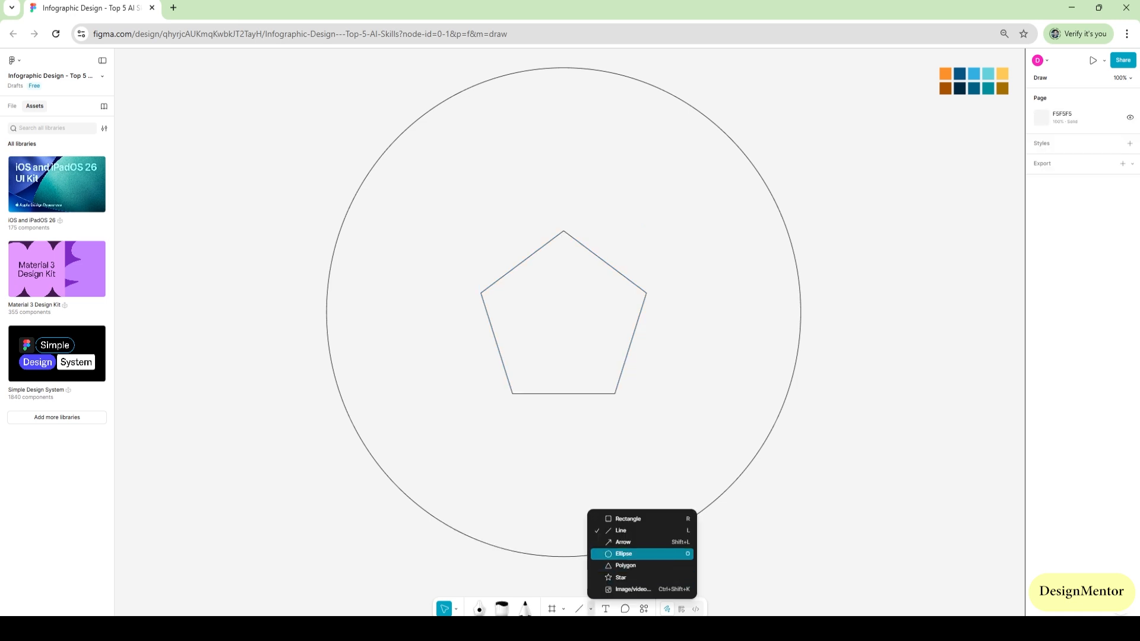
pyautogui.click(618, 531)
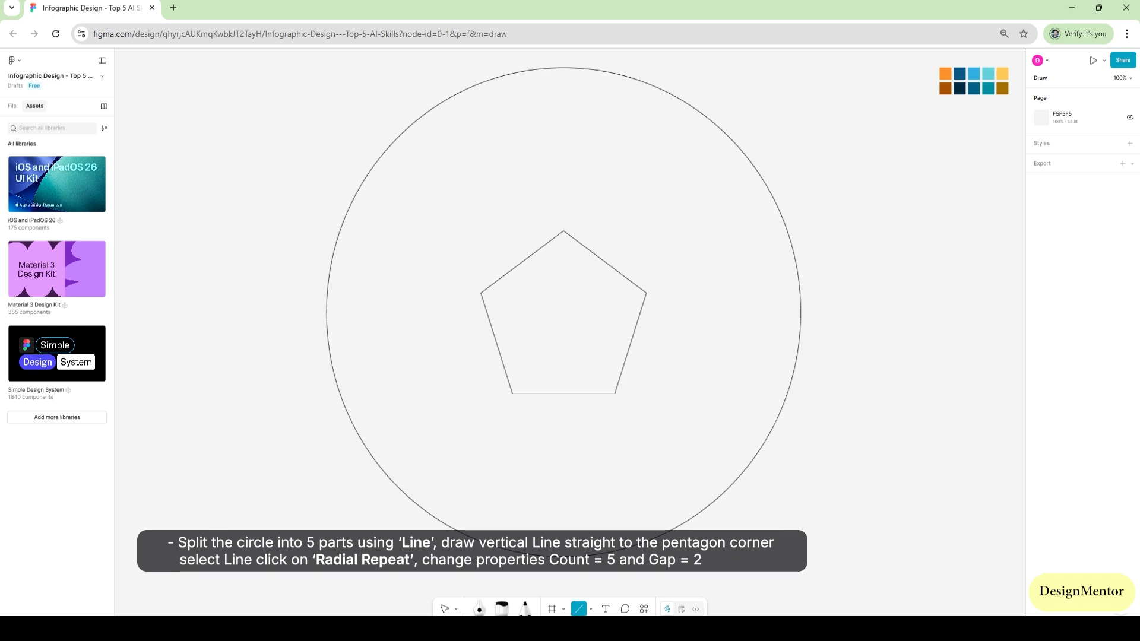
pyautogui.moveTo(564, 236); pyautogui.dragTo(563, 63)
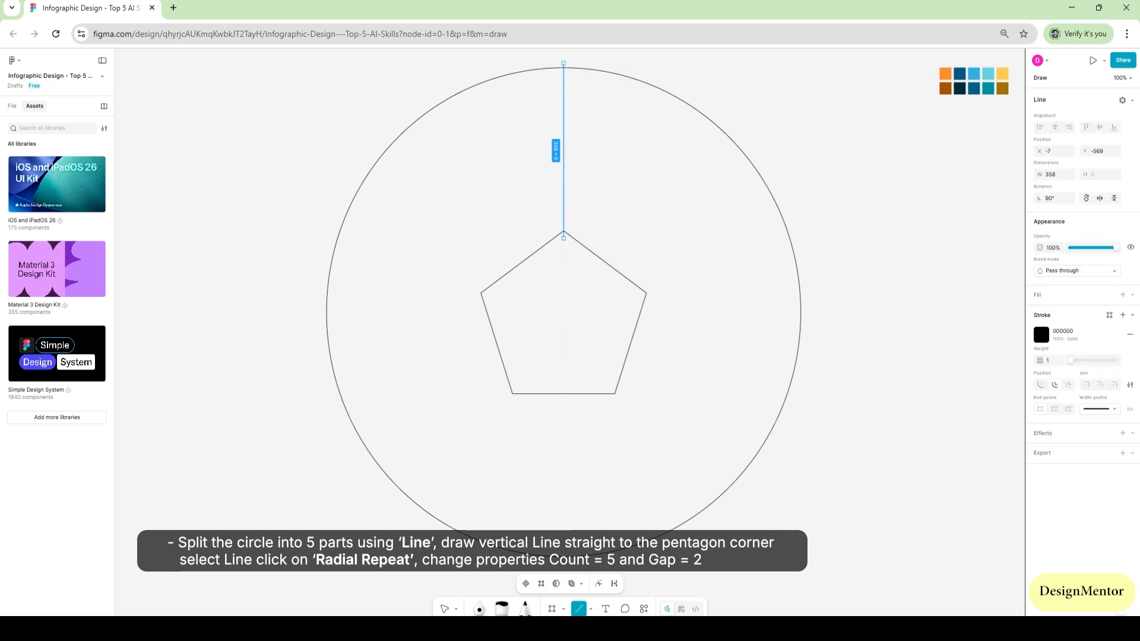
pyautogui.press('Escape')
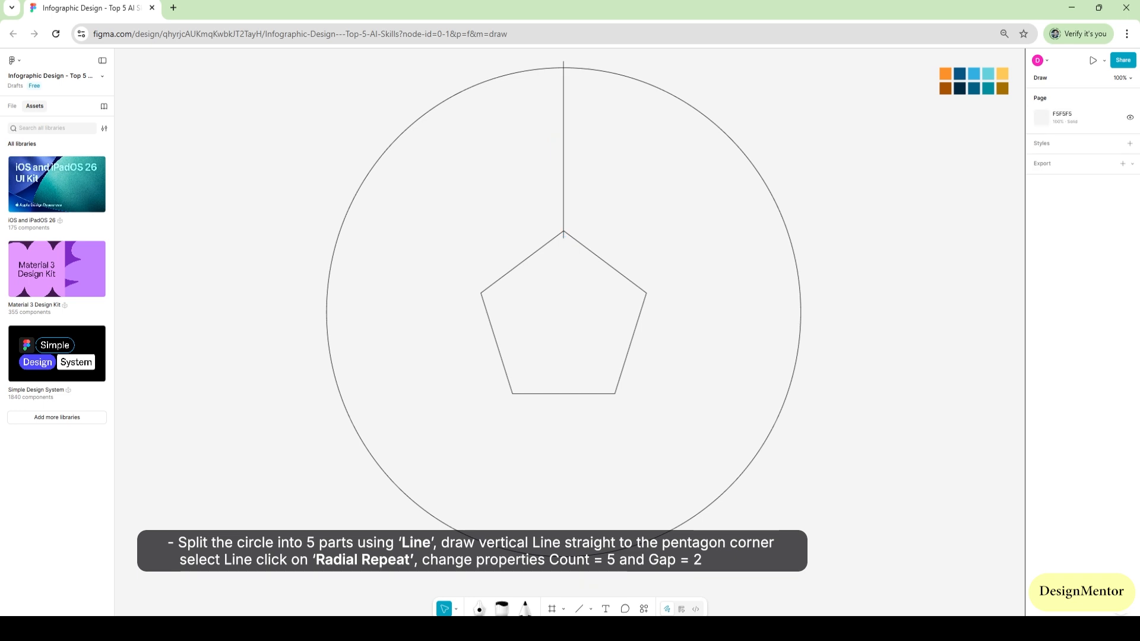
# Set the vertical line's length to 350 and shift it up to about Y -567, overlapping the circle's edge and the pentagon's corner.
pyautogui.click(563, 150)
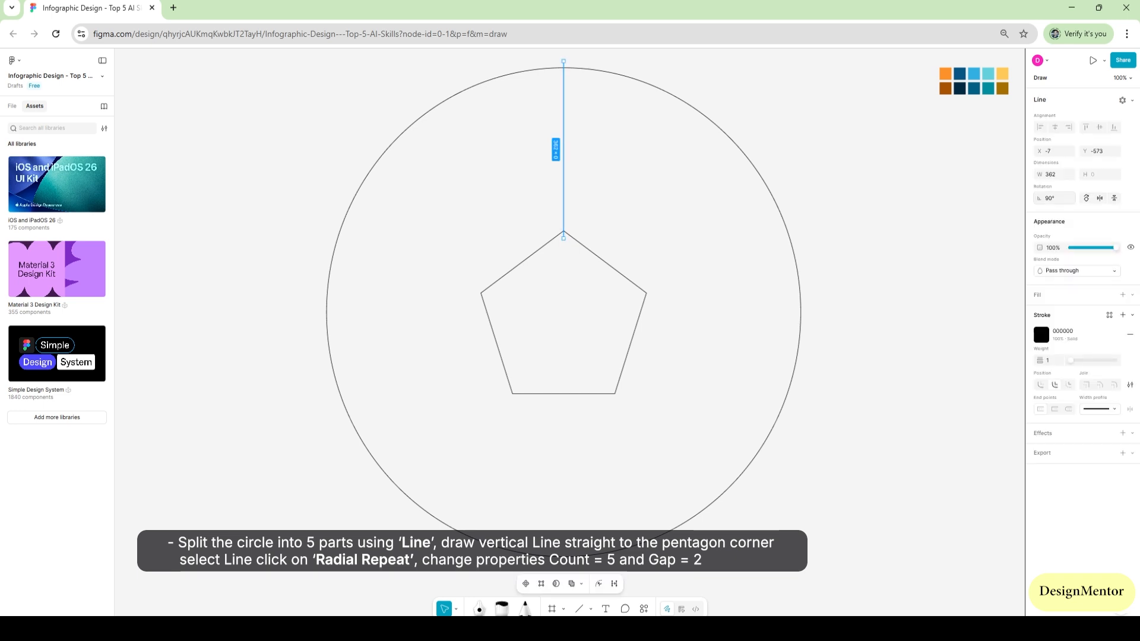
pyautogui.click(1051, 175)
pyautogui.write('350')
pyautogui.press('Return')
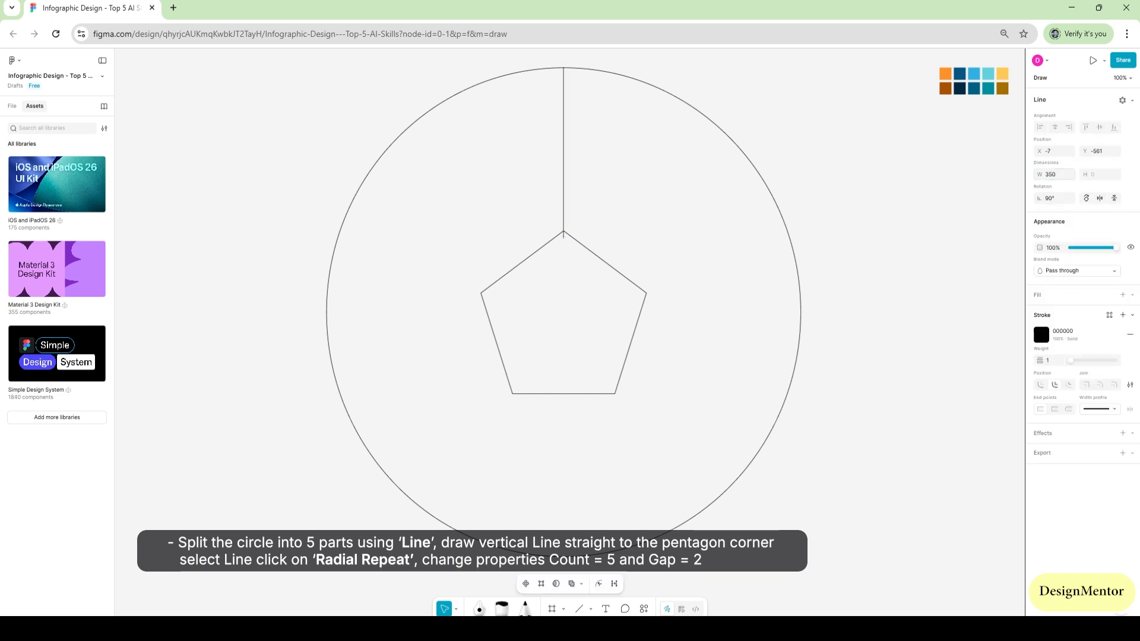
pyautogui.press('Escape')
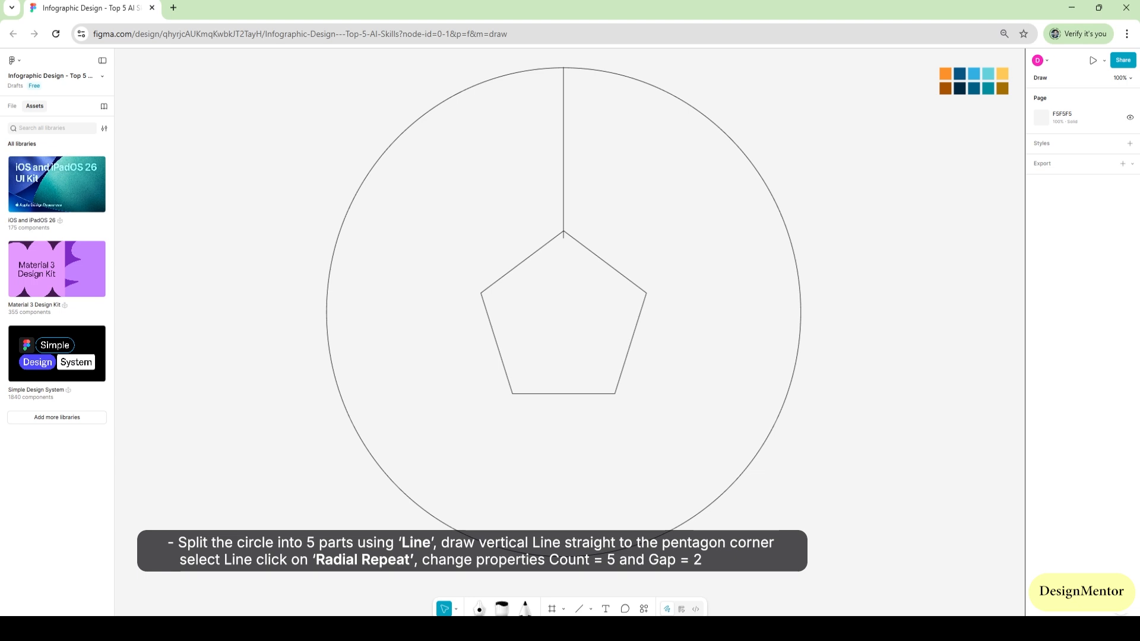
pyautogui.moveTo(563, 153); pyautogui.dragTo(563, 149)
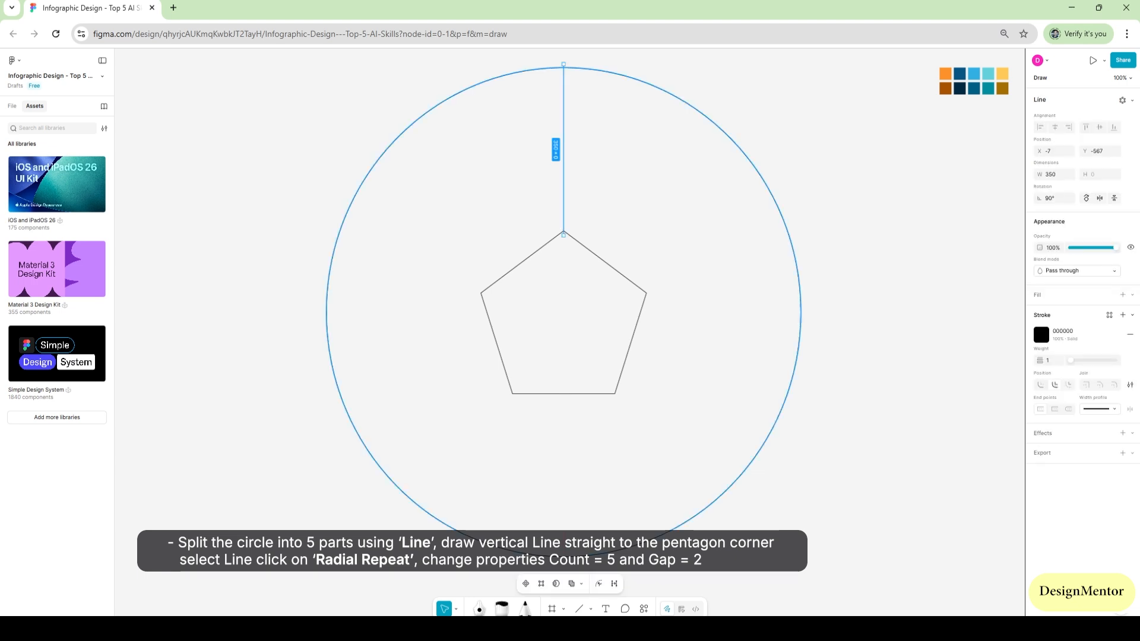
pyautogui.press('Escape')
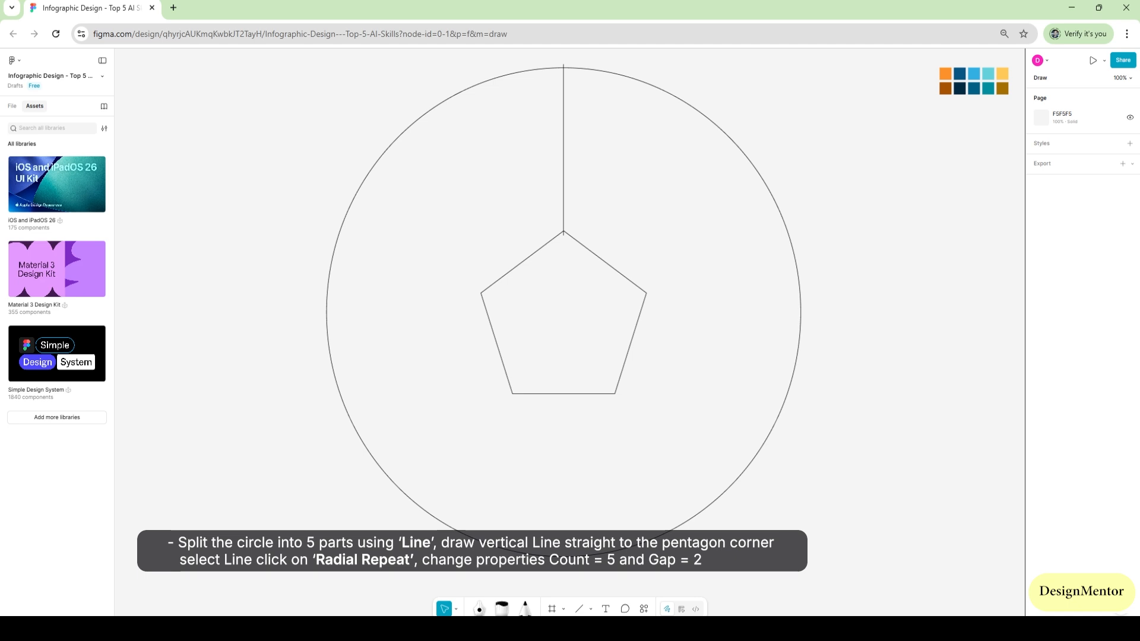
# Apply a radial repeat to the vertical line with a count of 5 and a gap of 1.92 units.
pyautogui.click(563, 148)
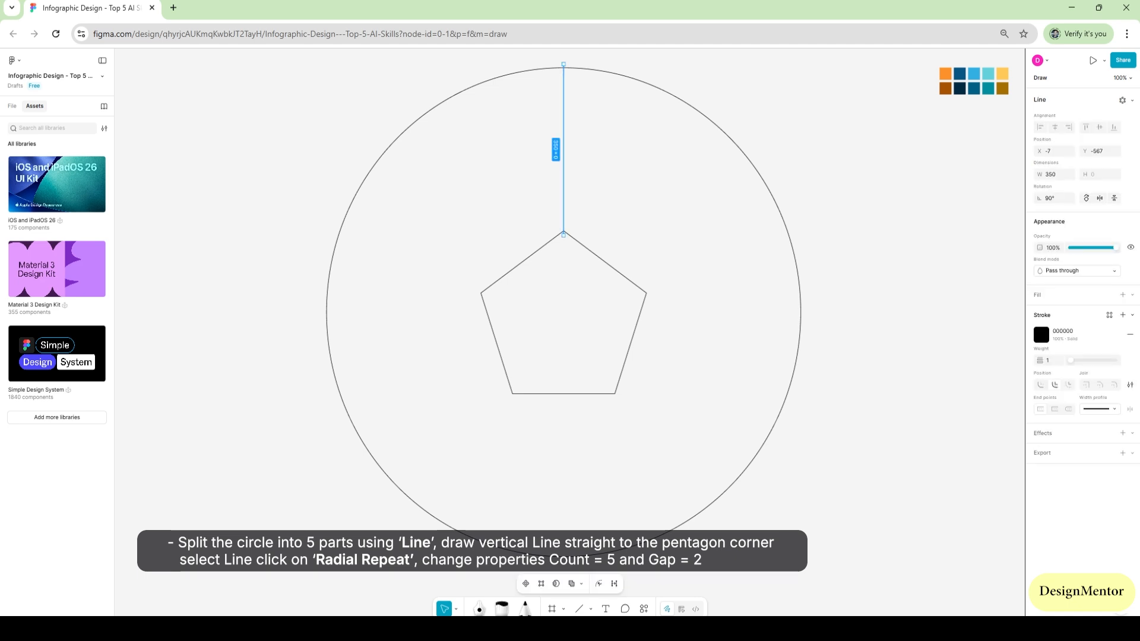
pyautogui.click(1122, 100)
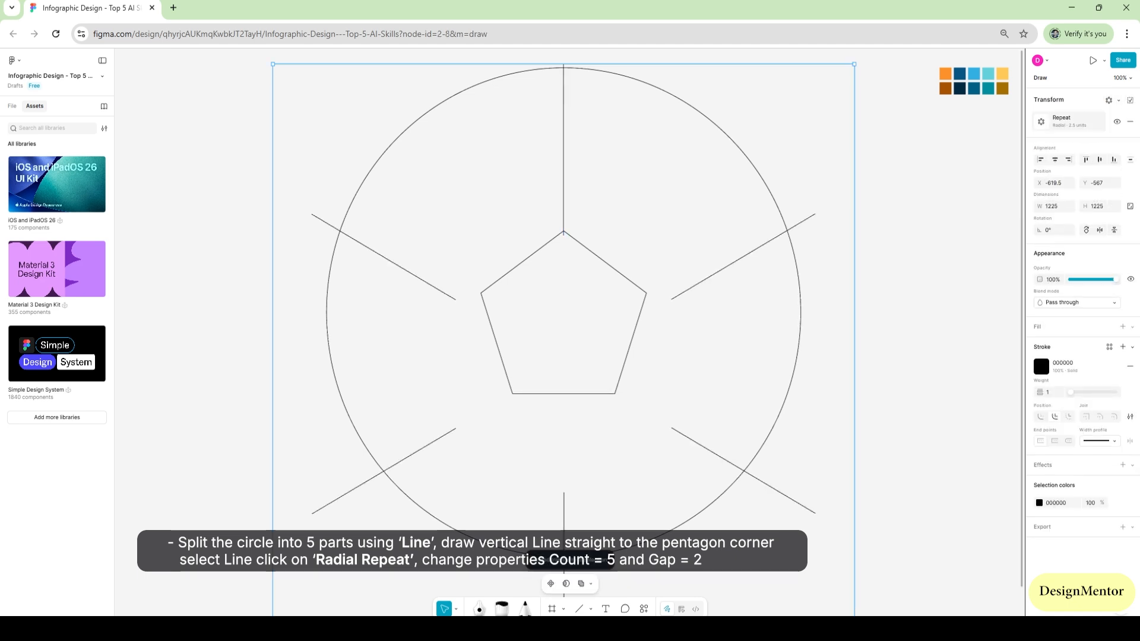
pyautogui.click(1062, 121)
pyautogui.write('5')
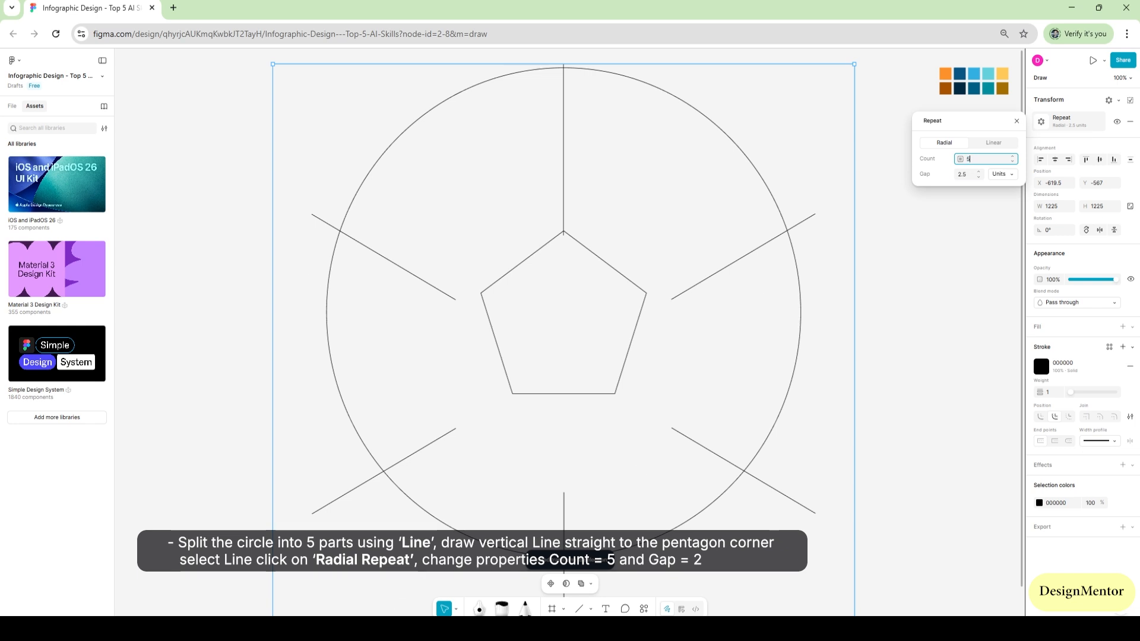
pyautogui.press('Tab')
pyautogui.write('2')
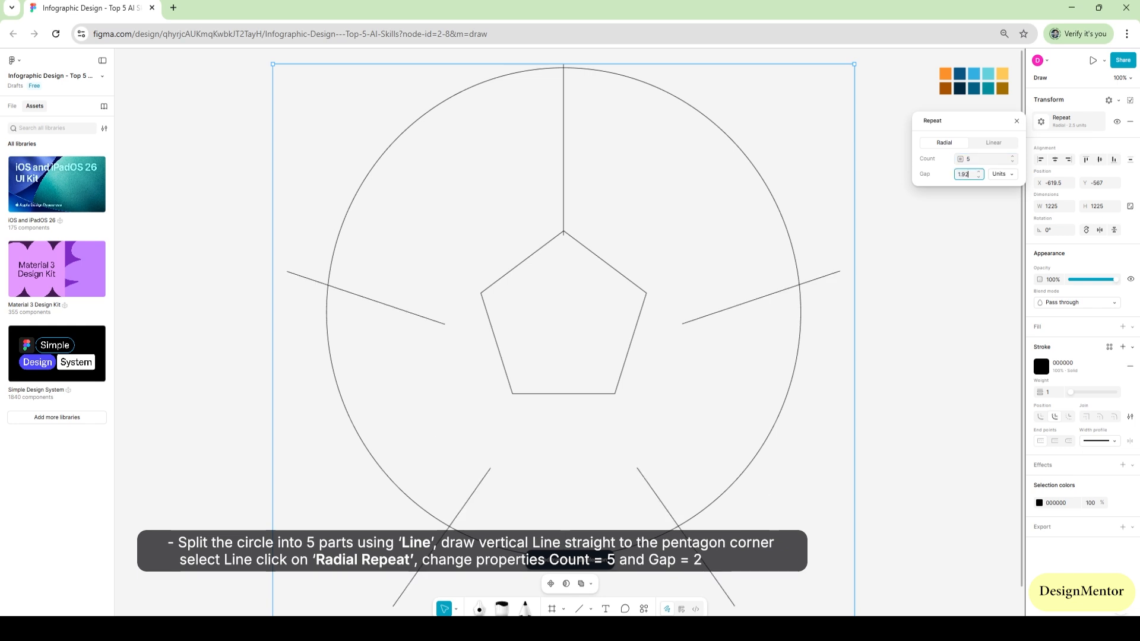
pyautogui.press('Return')
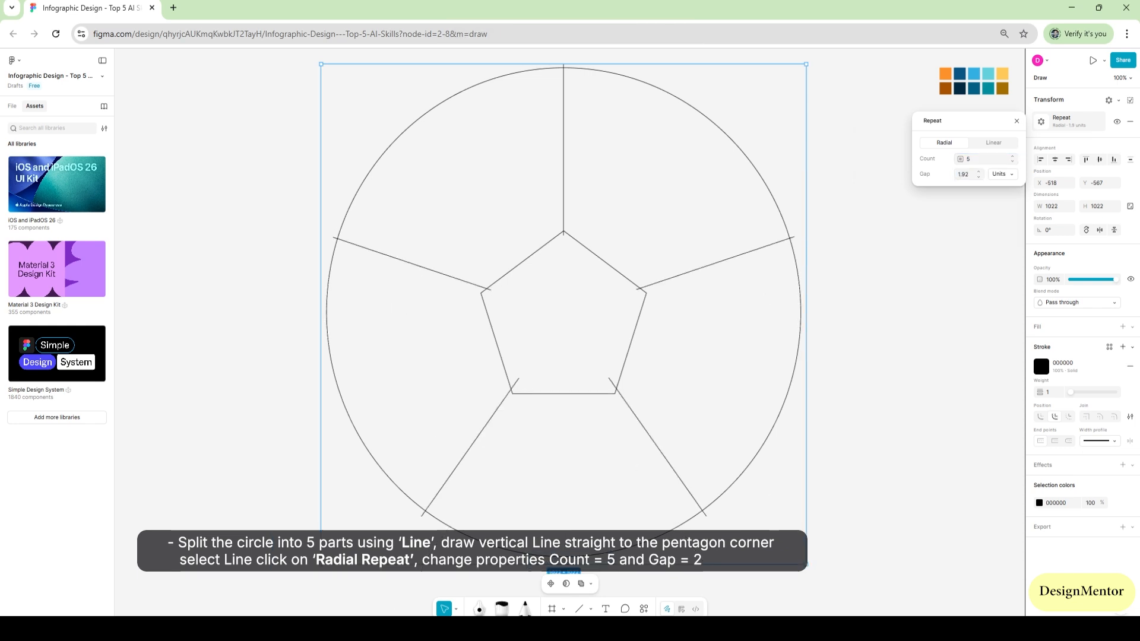
# Try a gap of 1.82 units for the line's radial repeat.
pyautogui.click(963, 174)
pyautogui.write('1.82')
pyautogui.press('Return')
# Set the radial repeat's gap to 2 units so the lines meet the pentagon's corners.
pyautogui.click(963, 174)
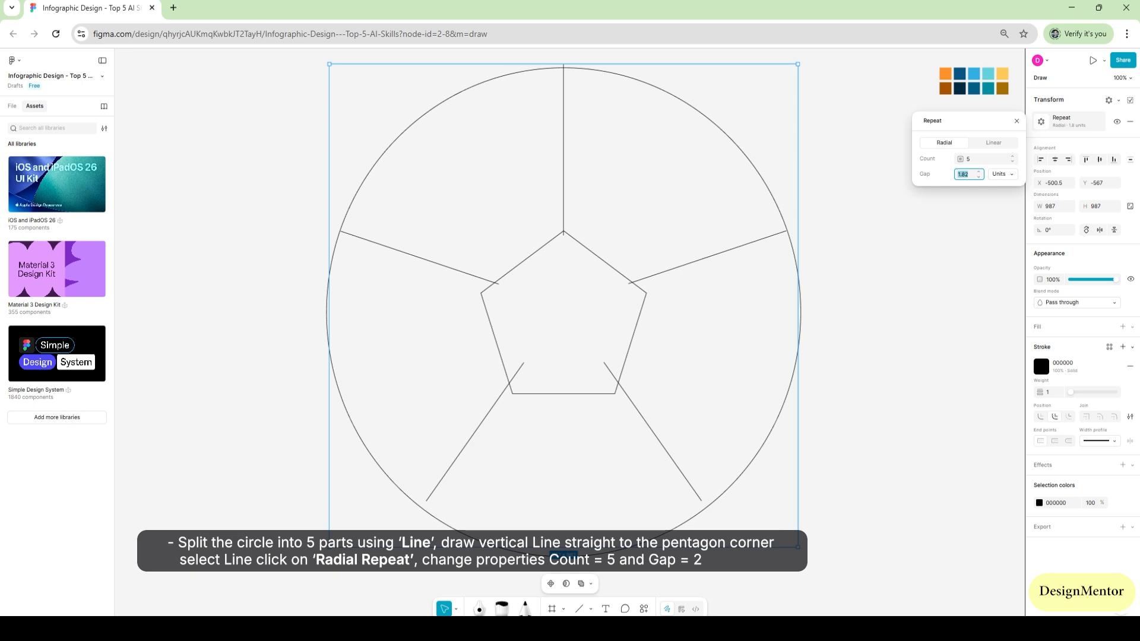
pyautogui.write('2')
pyautogui.press('Return')
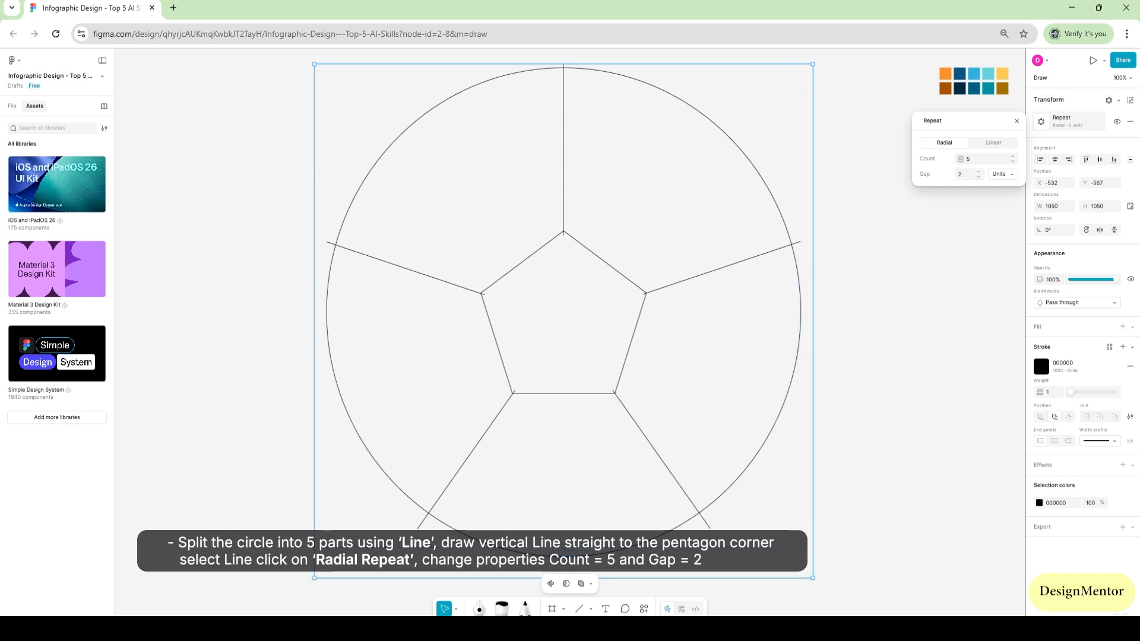
pyautogui.press('Escape')
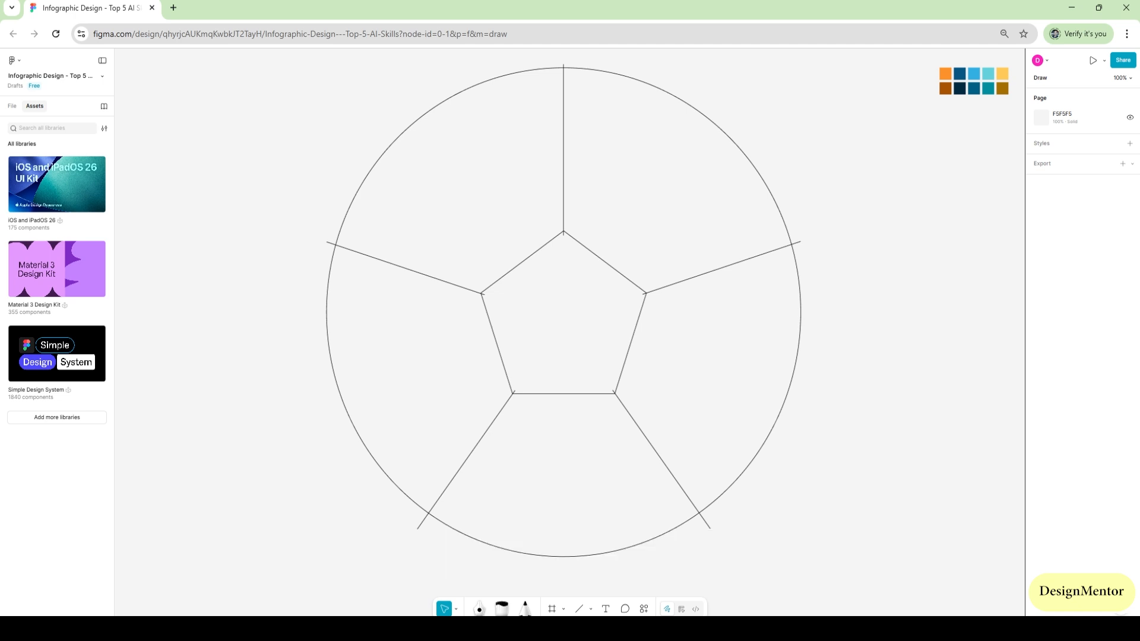
# Flatten the circle, the pentagon and the repeated lines into a single vector path.
pyautogui.moveTo(360, 108); pyautogui.dragTo(749, 425)
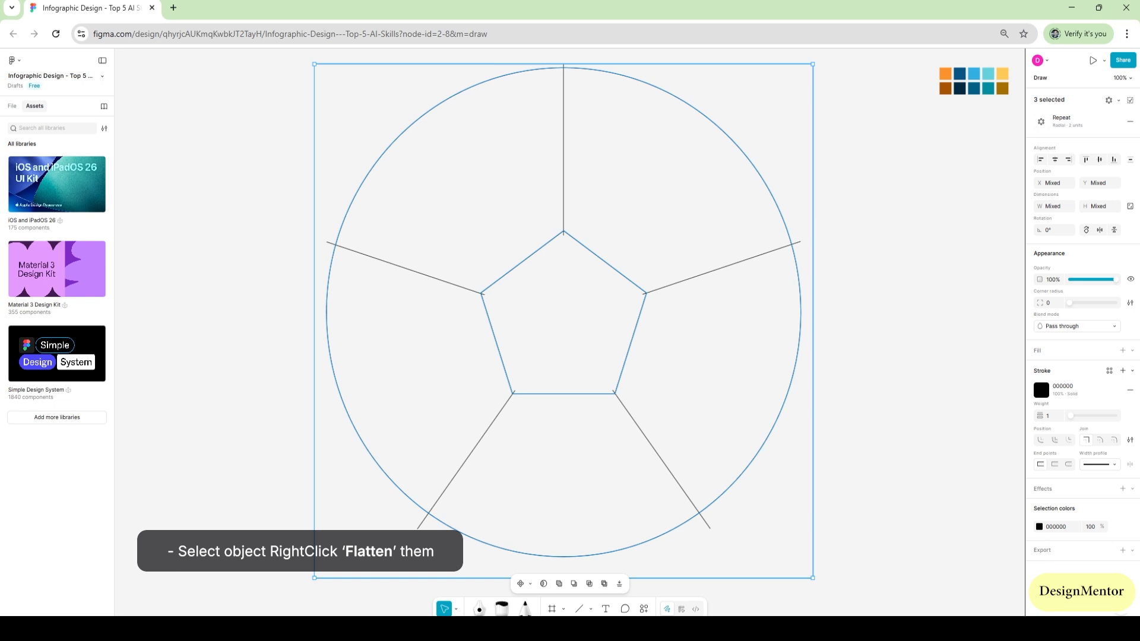
pyautogui.rightClick(565, 228)
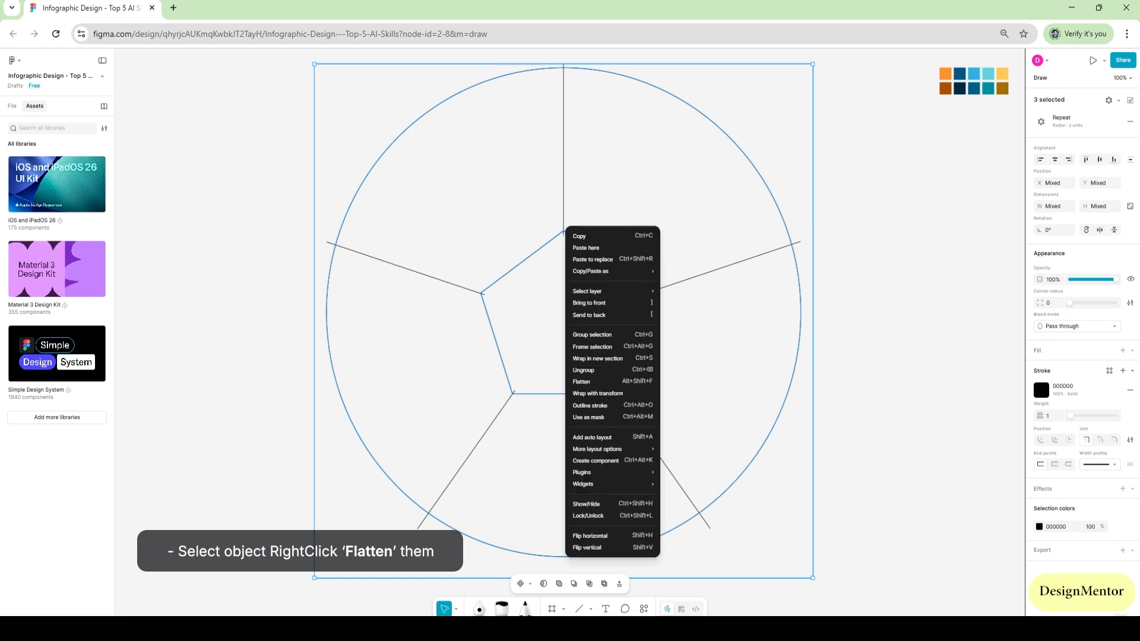
pyautogui.click(587, 382)
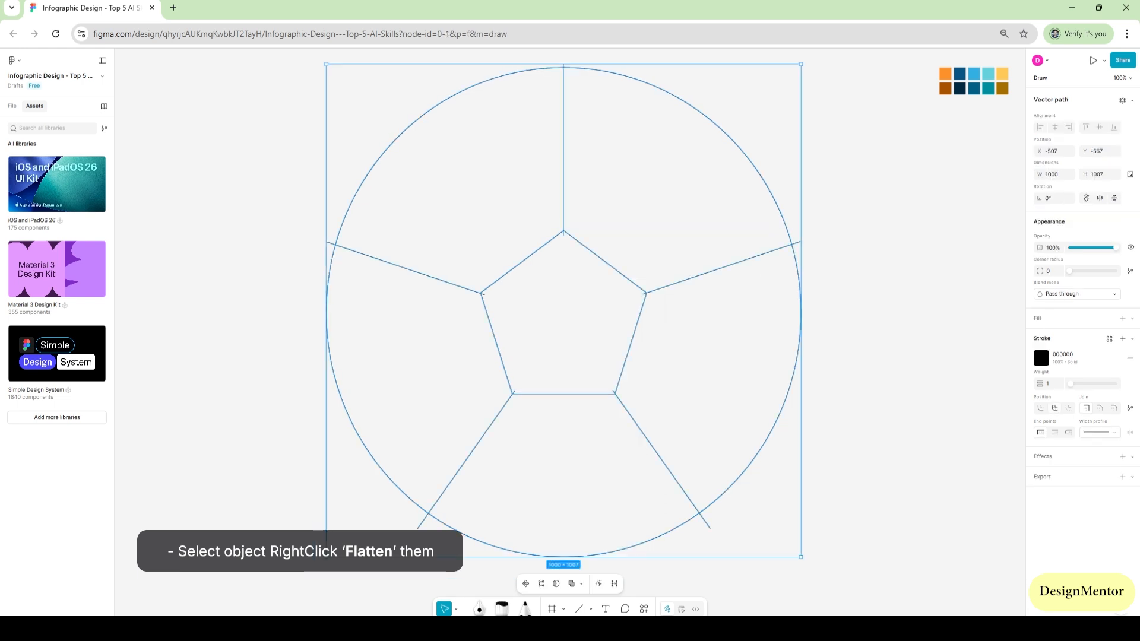
pyautogui.press('Escape')
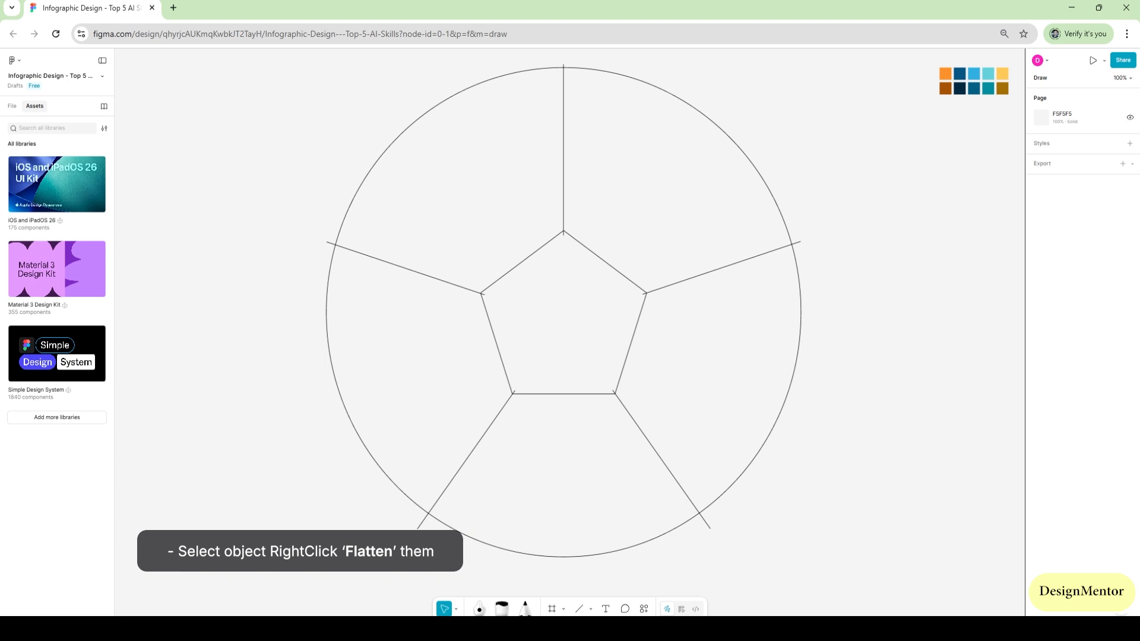
# Use Shape Builder on the flattened path to create shapes from the regions divided by the lines and pentagon.
pyautogui.moveTo(333, 96); pyautogui.dragTo(830, 467)
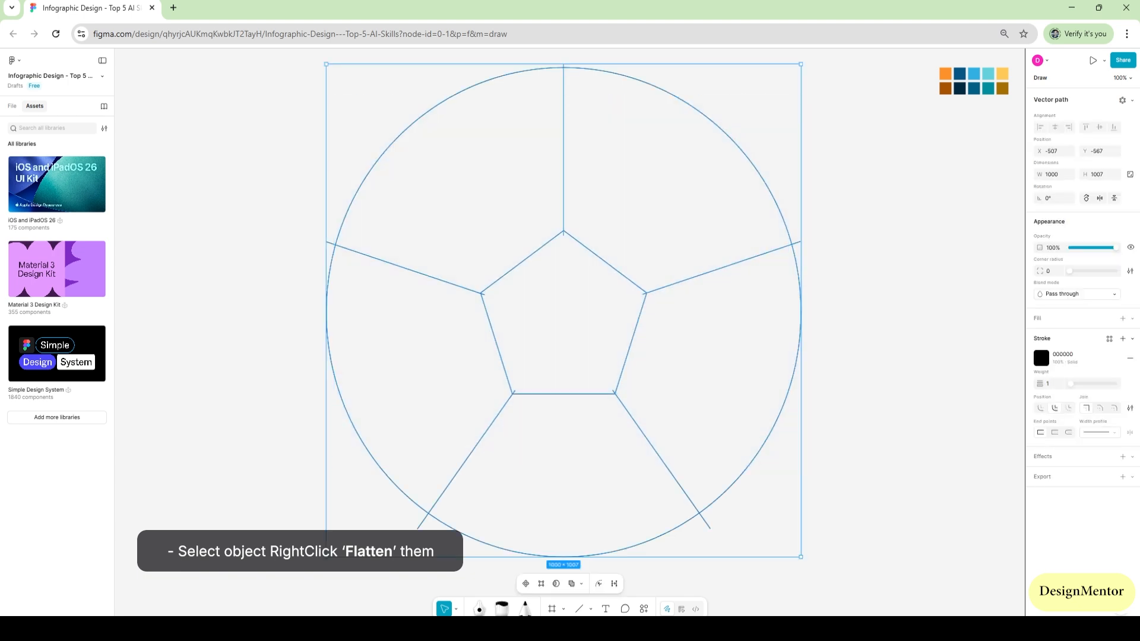
pyautogui.press('m')
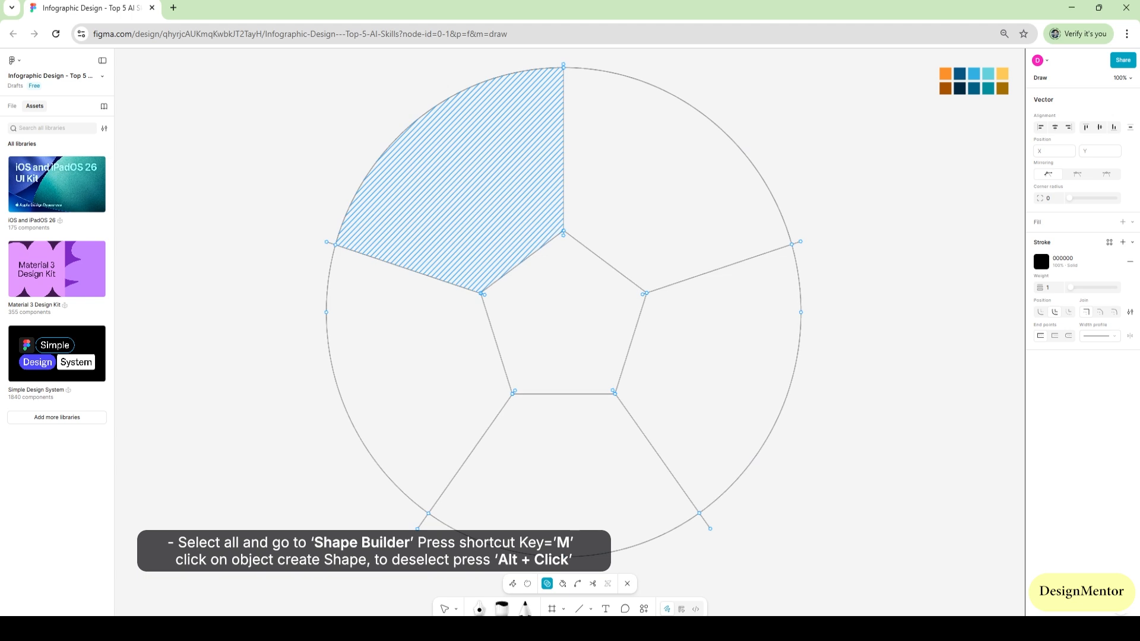
pyautogui.press('Escape')
pyautogui.press('Escape')
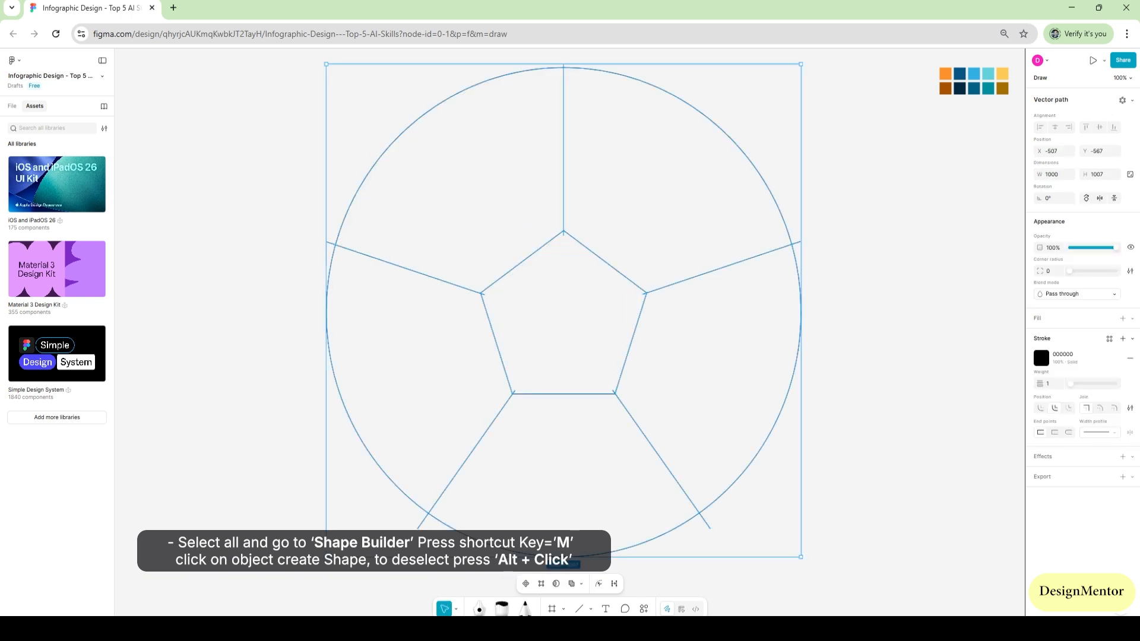
pyautogui.press('Escape')
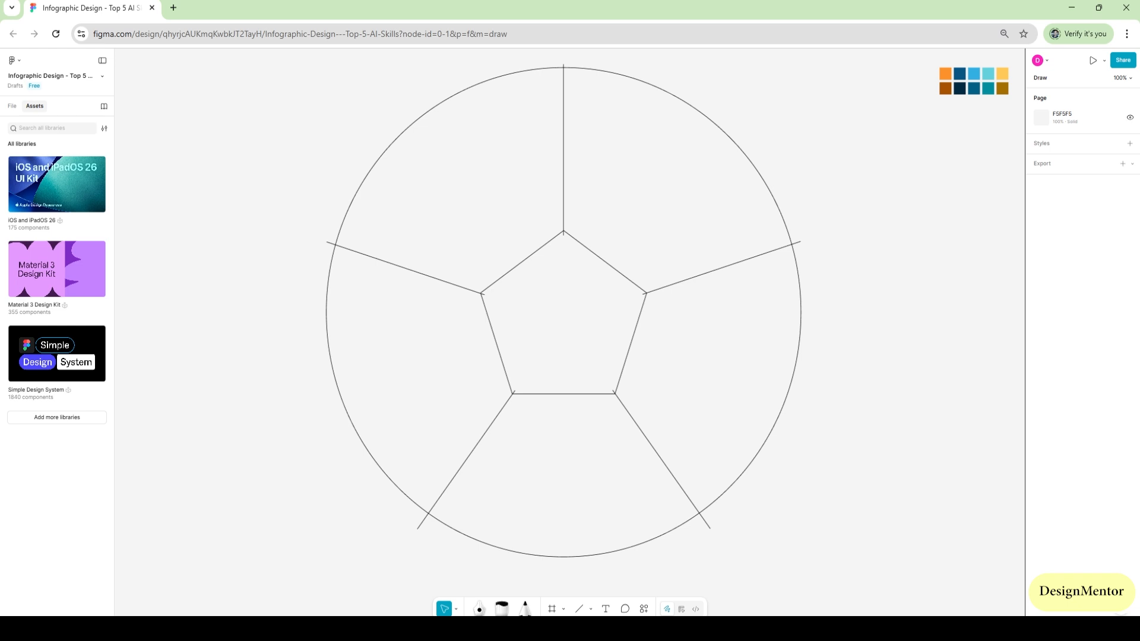
# Split the combined vector into separate pieces and select the circle's upper-right section.
pyautogui.moveTo(387, 105); pyautogui.dragTo(652, 365)
pyautogui.rightClick(565, 225)
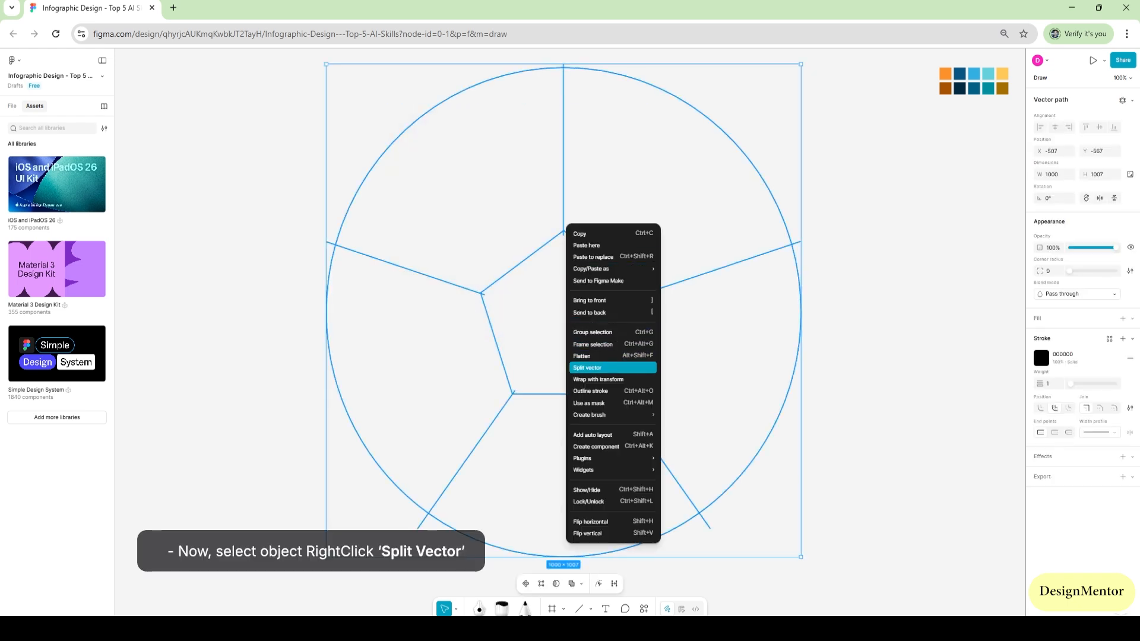
pyautogui.click(588, 368)
pyautogui.press('Escape')
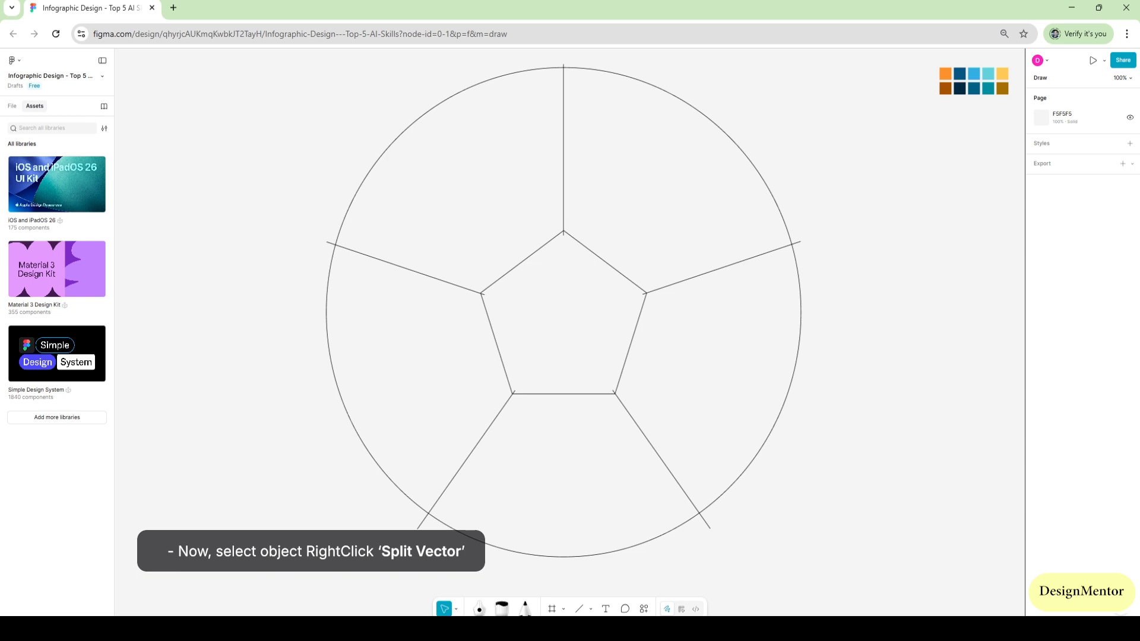
pyautogui.click(563, 143)
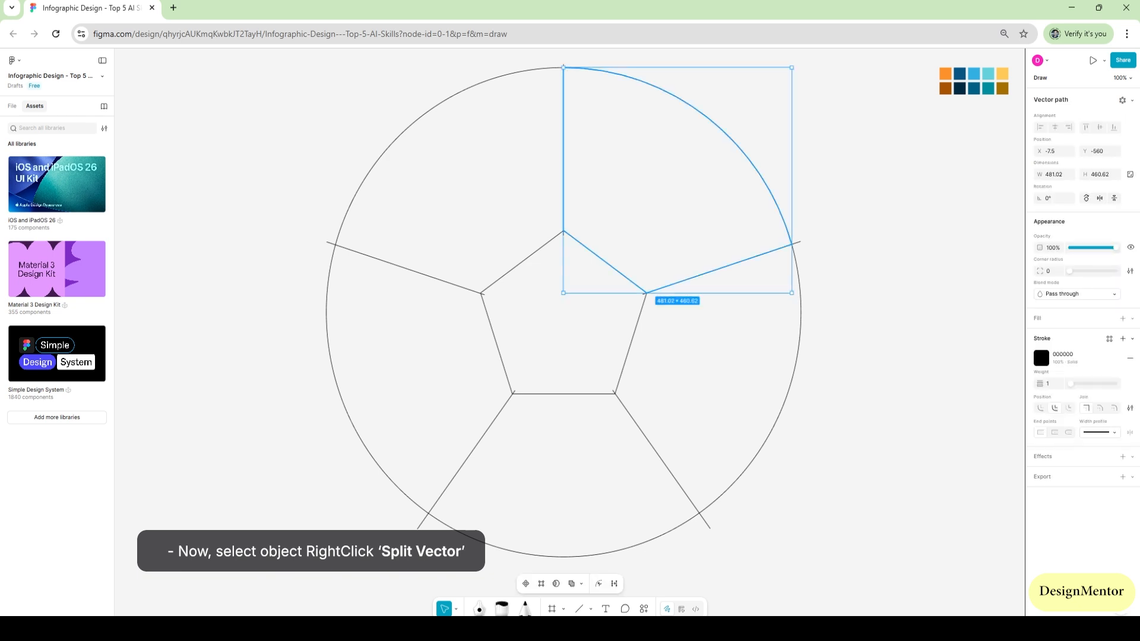
# Select all the circle and pentagon pieces, give them a solid fill and remove their black stroke.
pyautogui.press('Escape')
pyautogui.moveTo(363, 87)
pyautogui.mouseDown()
pyautogui.moveTo(784, 415)
pyautogui.moveTo(817, 429)
pyautogui.mouseUp()
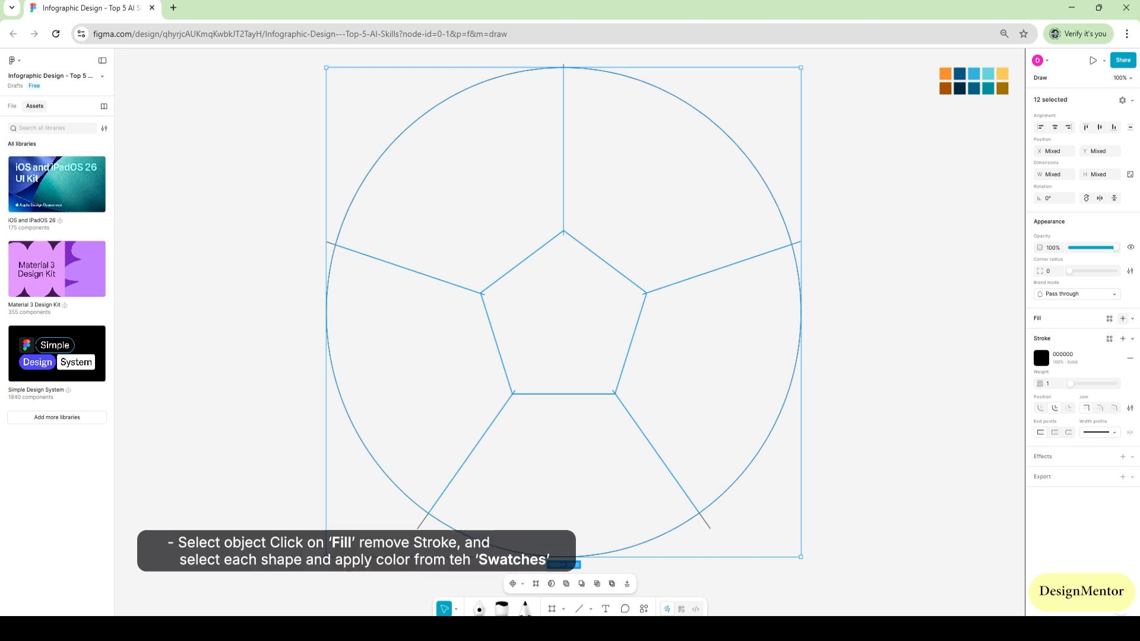
pyautogui.click(1122, 319)
pyautogui.click(1129, 383)
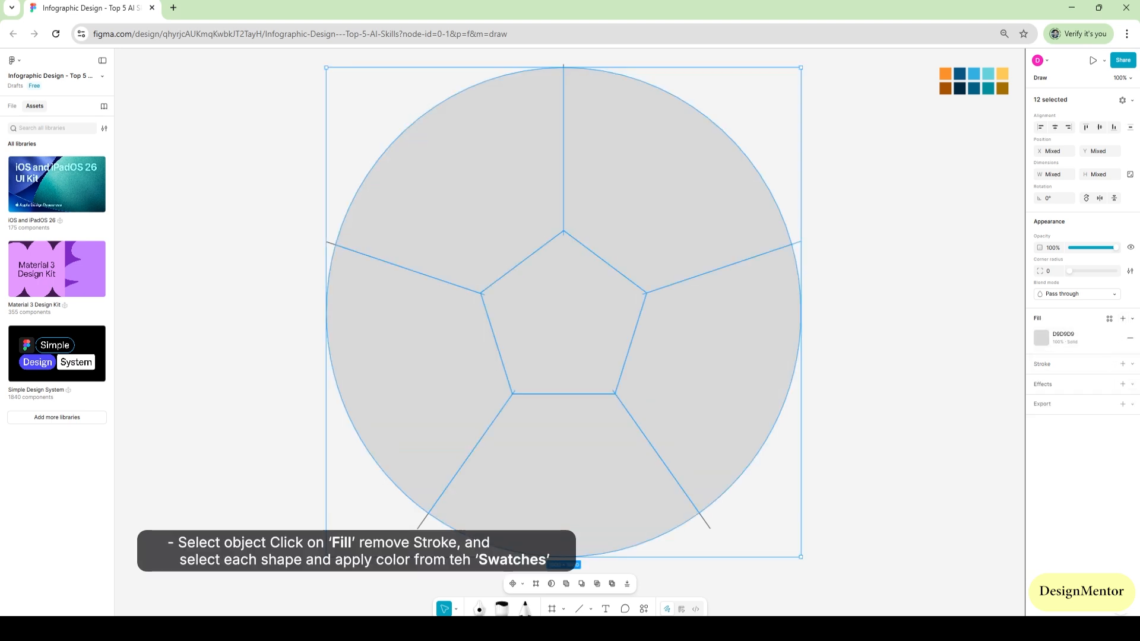
pyautogui.press('Escape')
# Fill the circle's upper-right section with the orange swatch FE932B and the right section with the dark blue swatch 075482.
pyautogui.click(664, 189)
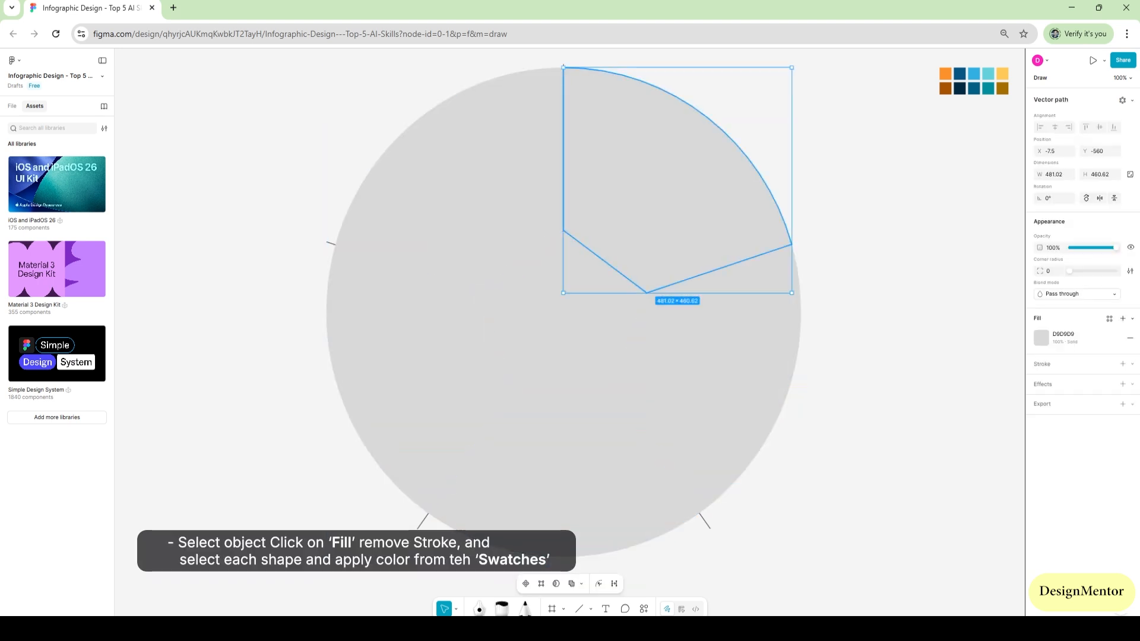
pyautogui.press('i')
pyautogui.click(946, 72)
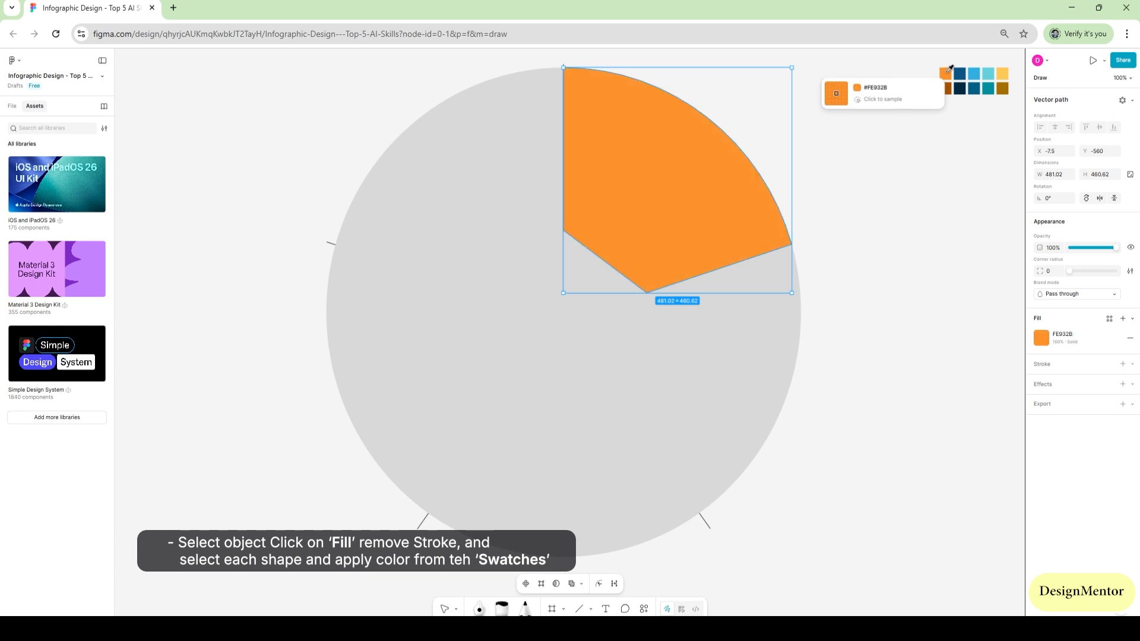
pyautogui.press('Escape')
pyautogui.click(742, 359)
pyautogui.press('i')
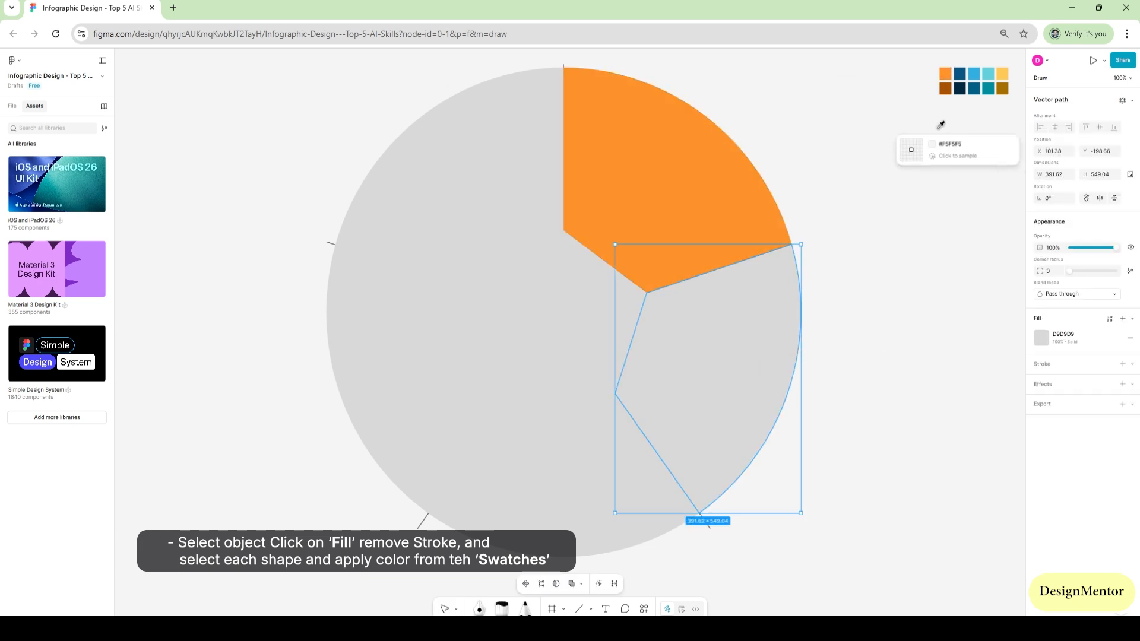
pyautogui.click(960, 73)
pyautogui.press('Escape')
# Fill the bottom section with the light blue swatch 33B0E2 and the lower-left section with the turquoise swatch 64D0DC.
pyautogui.click(564, 469)
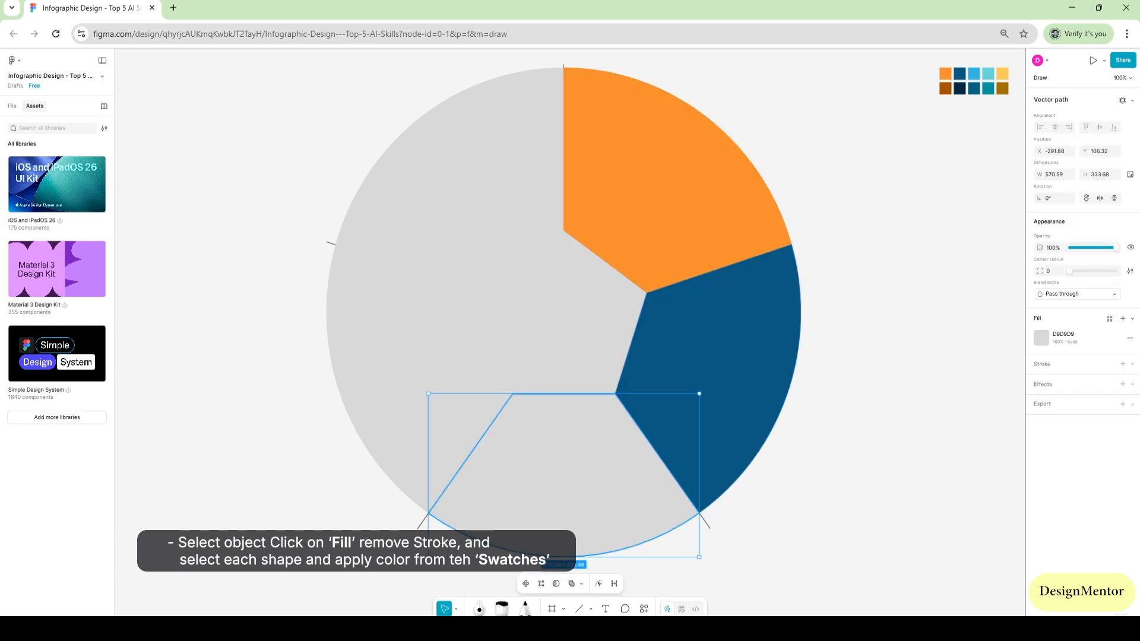
pyautogui.press('i')
pyautogui.click(977, 73)
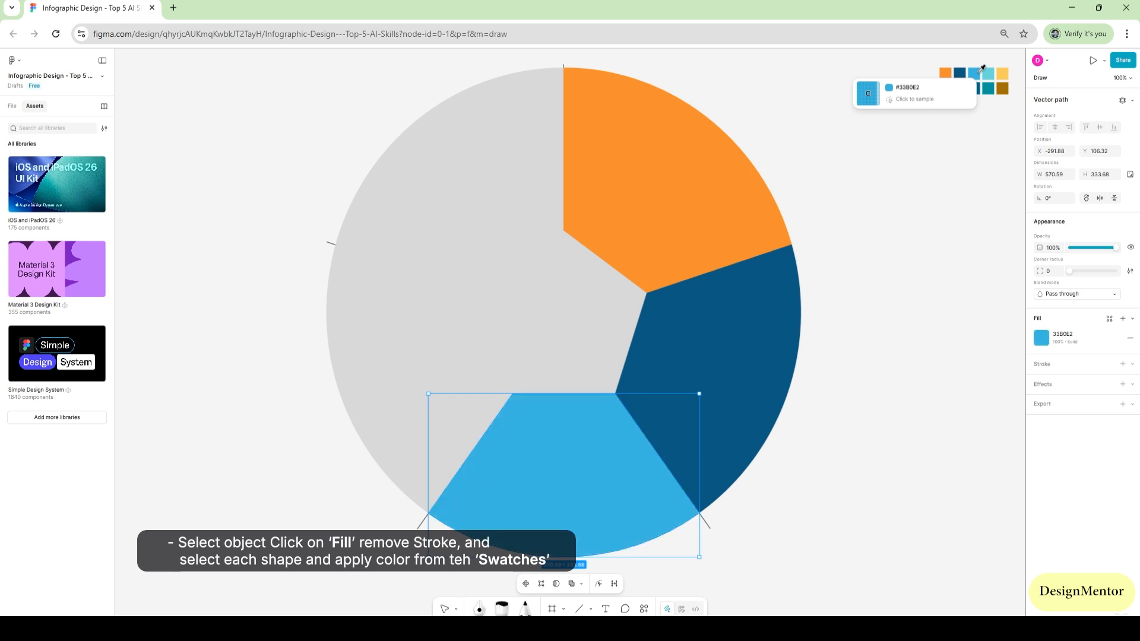
pyautogui.press('Escape')
pyautogui.click(410, 356)
pyautogui.press('i')
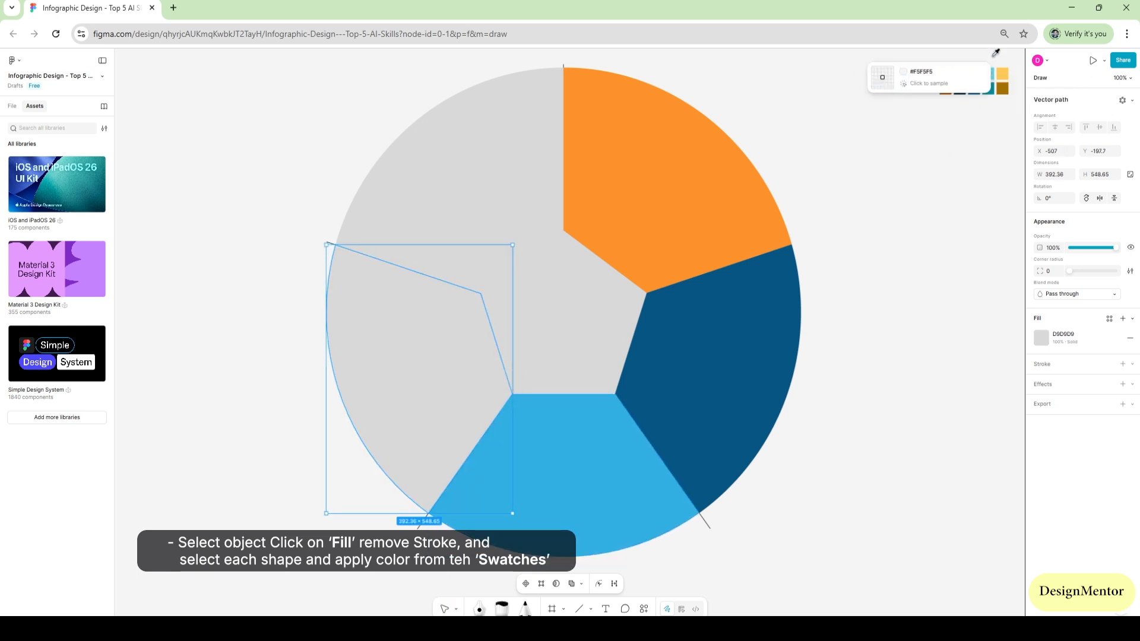
pyautogui.click(988, 73)
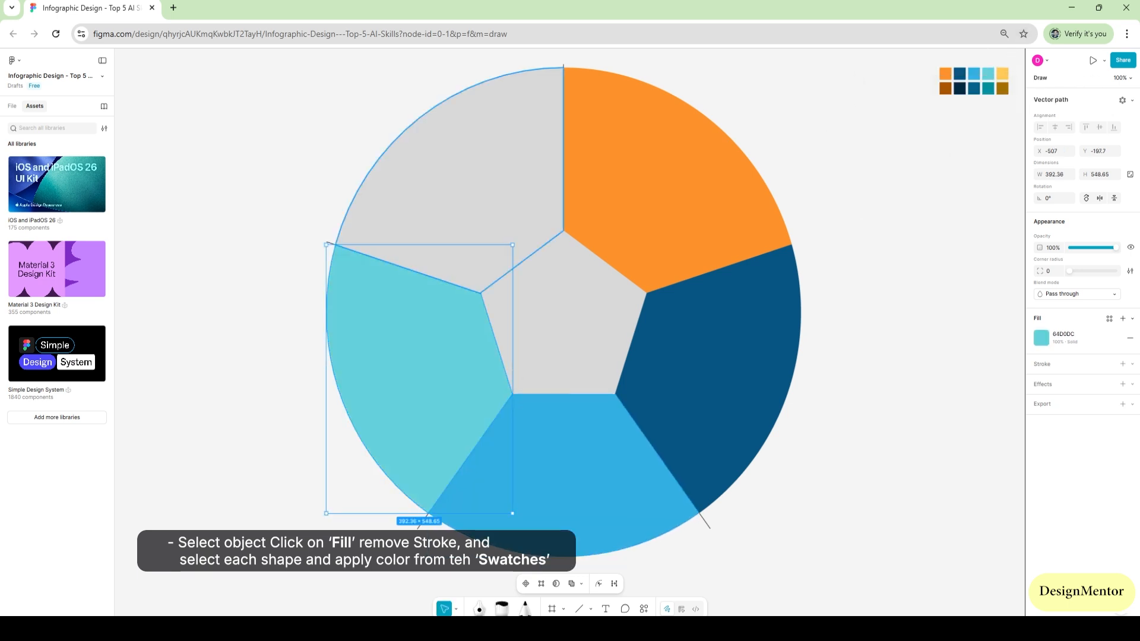
# Fill the circle's upper-left section with the yellow swatch FFCA5A.
pyautogui.click(451, 154)
pyautogui.press('i')
pyautogui.click(1002, 73)
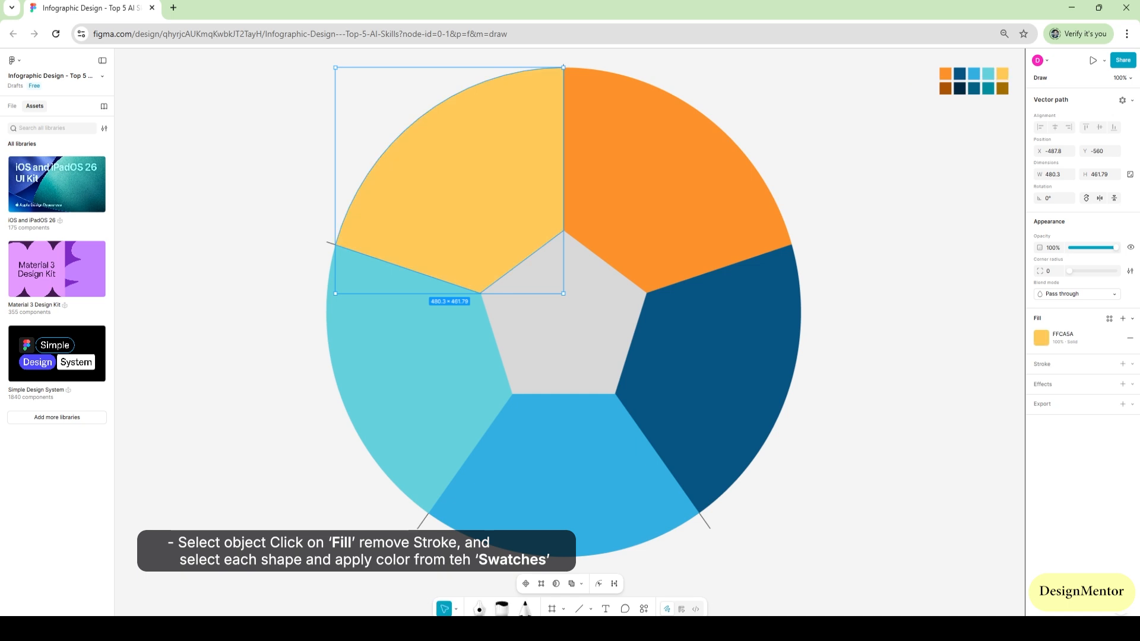
pyautogui.press('Escape')
# Change the central pentagon's fill to white.
pyautogui.click(562, 315)
pyautogui.click(1041, 338)
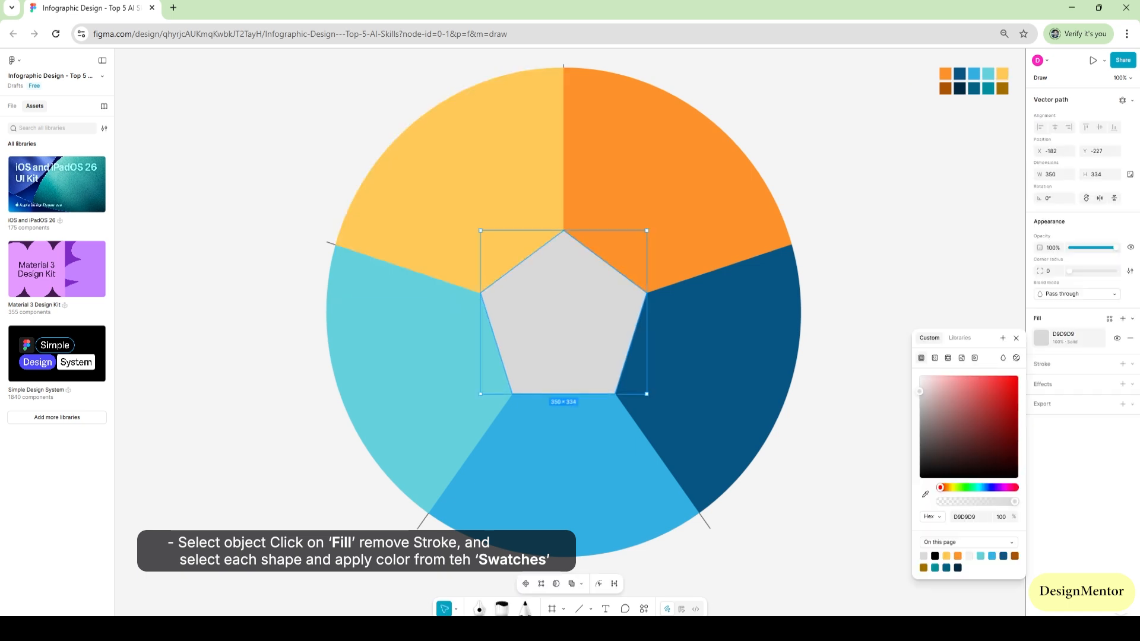
pyautogui.moveTo(920, 391); pyautogui.dragTo(919, 376)
pyautogui.press('Escape')
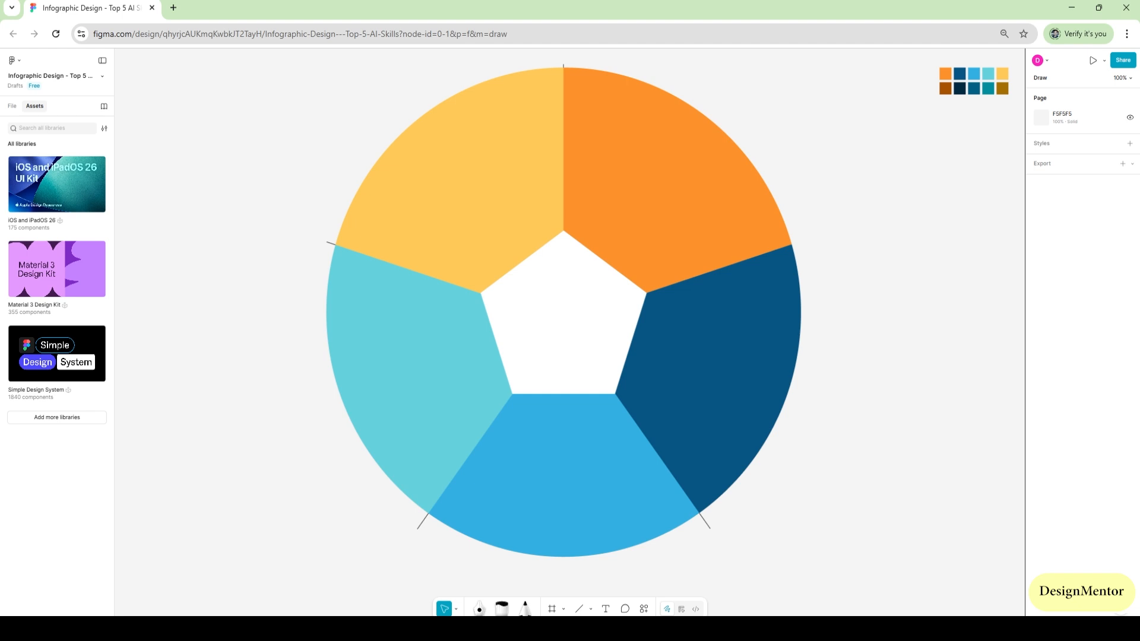
# Delete the leftover line stubs sticking out of the circle at the top, lower right, lower left and left.
pyautogui.click(563, 66)
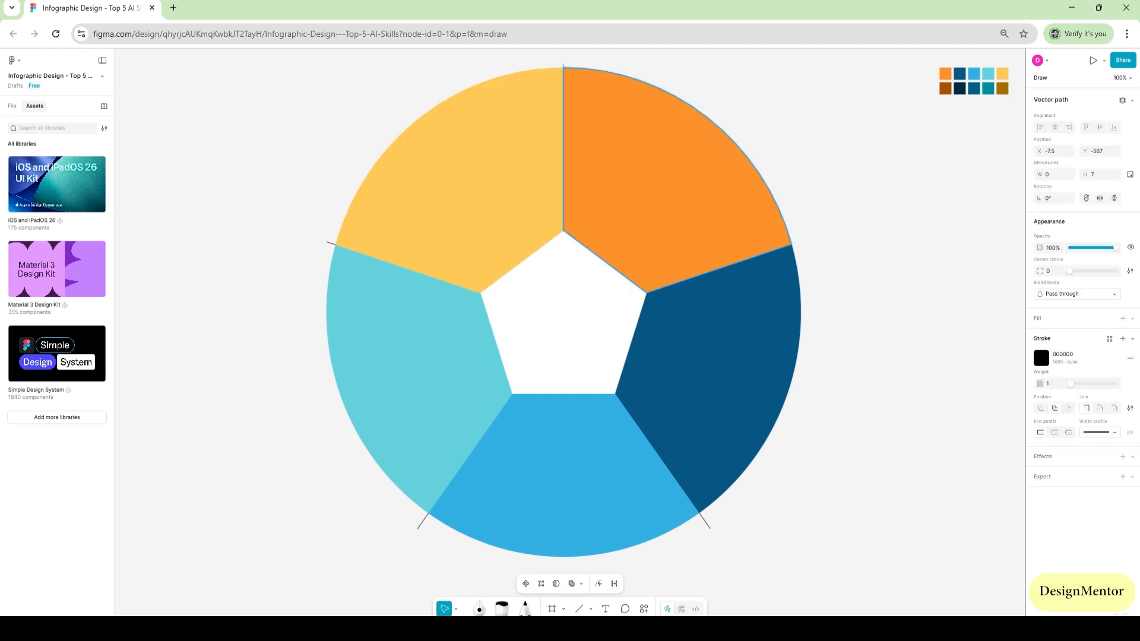
pyautogui.press('Escape')
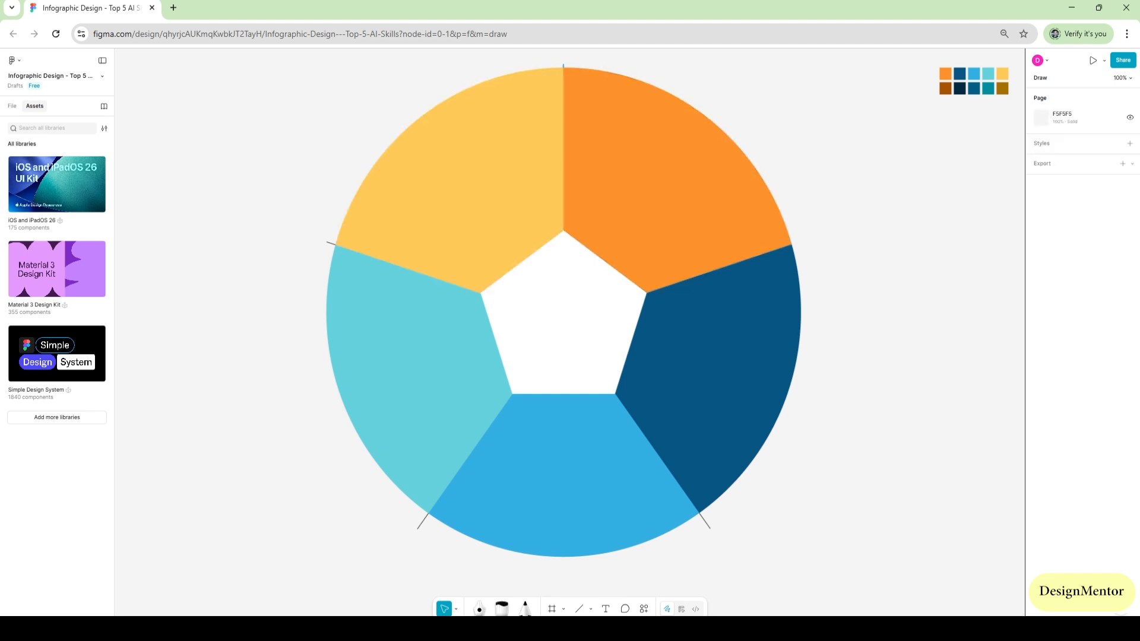
pyautogui.click(563, 66)
pyautogui.press('Delete')
pyautogui.click(706, 522)
pyautogui.press('Delete')
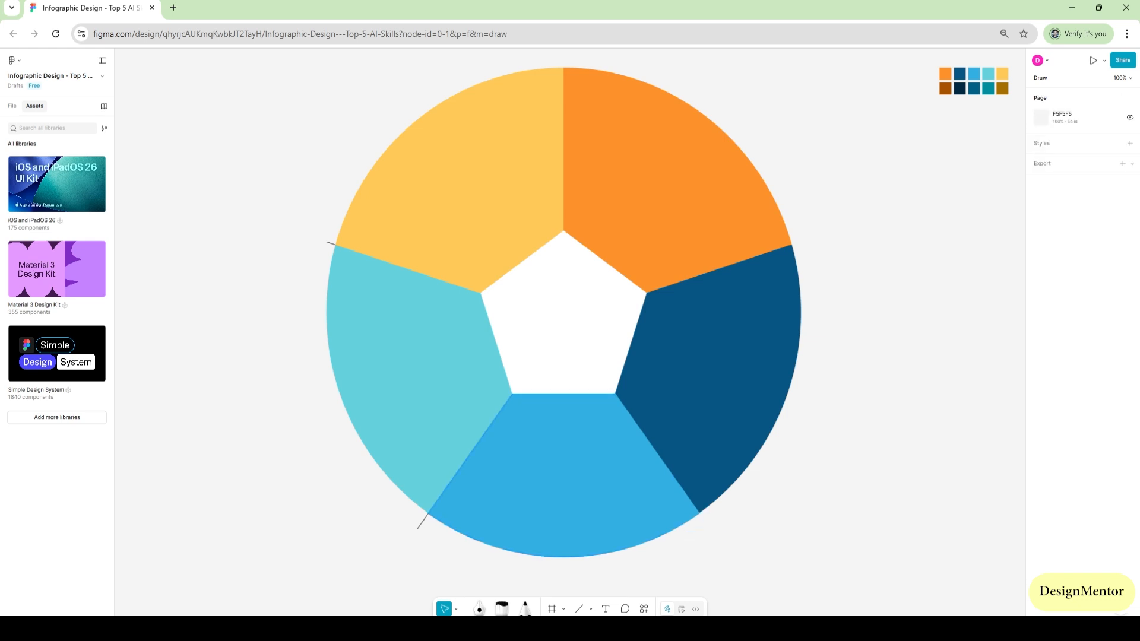
pyautogui.click(422, 522)
pyautogui.press('Delete')
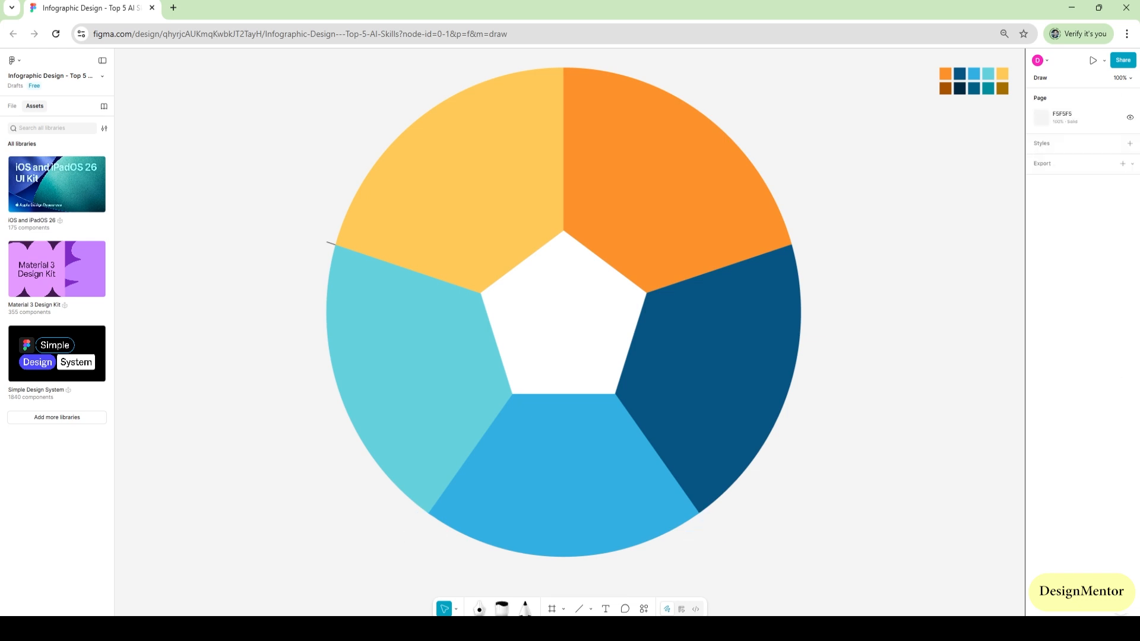
pyautogui.click(331, 244)
pyautogui.press('Delete')
# Give the orange section a linear gradient from FE932B to the brown swatch A75200.
pyautogui.click(670, 184)
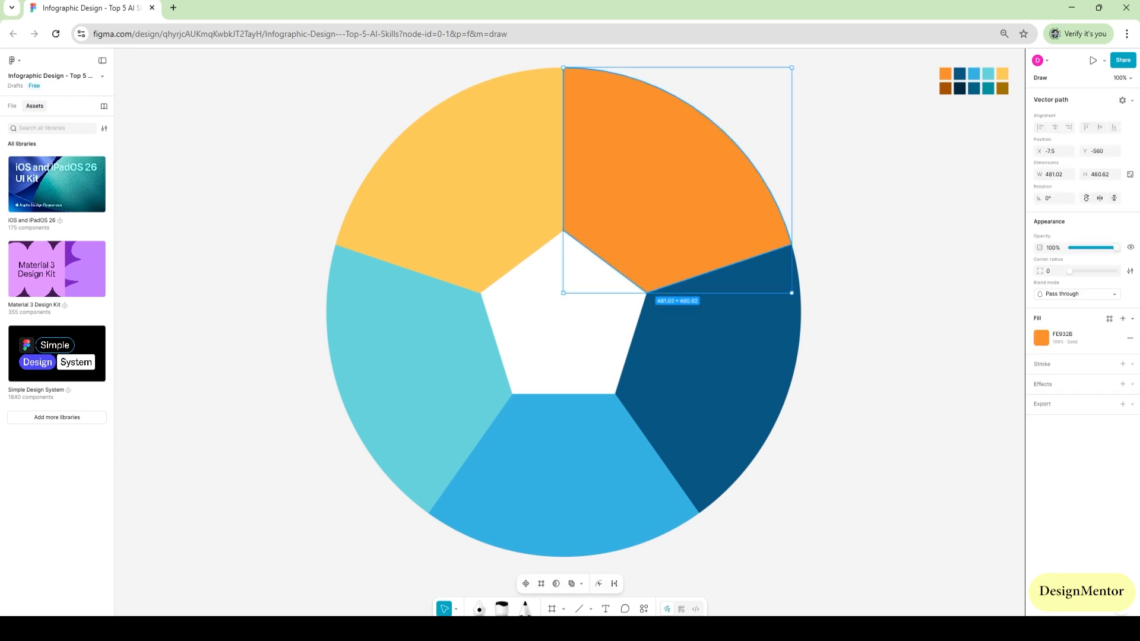
pyautogui.click(1041, 338)
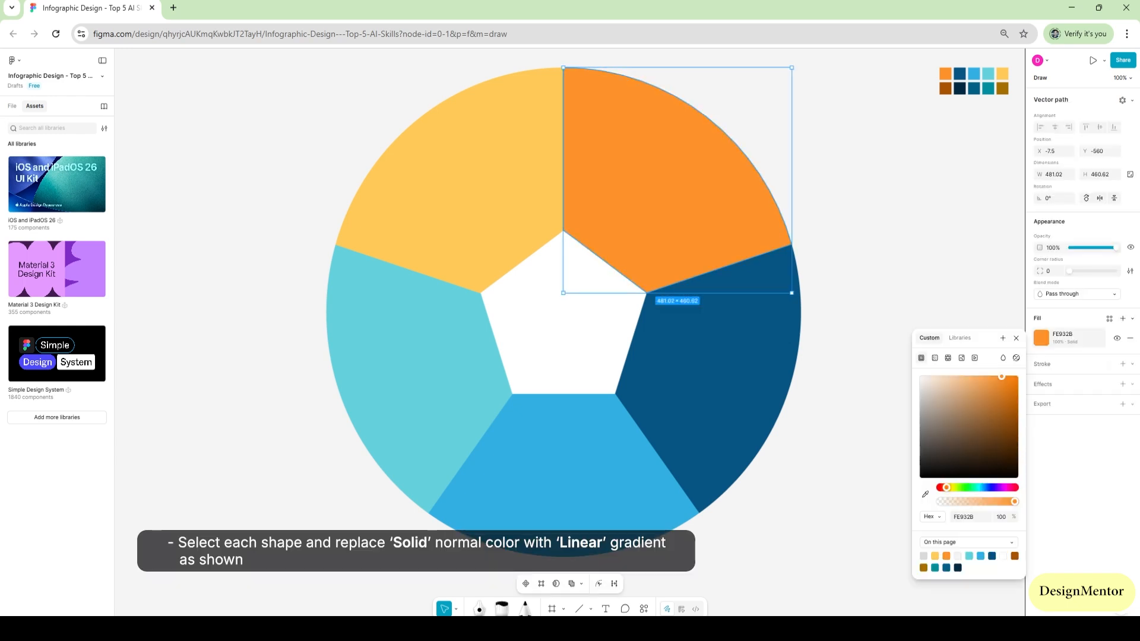
pyautogui.click(935, 358)
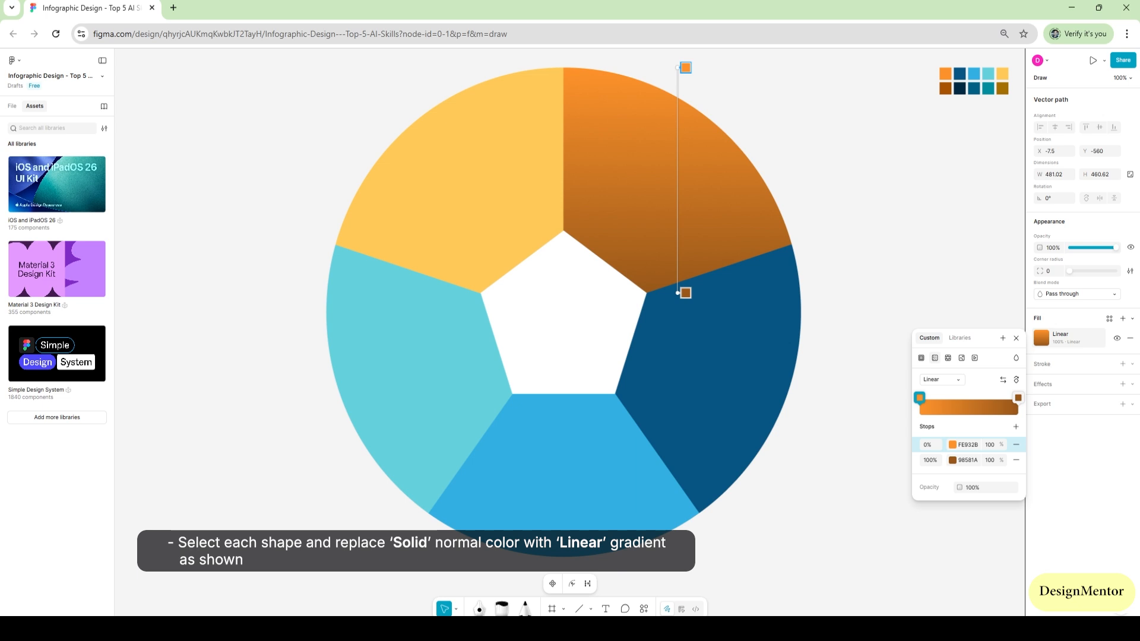
pyautogui.click(952, 444)
pyautogui.click(811, 533)
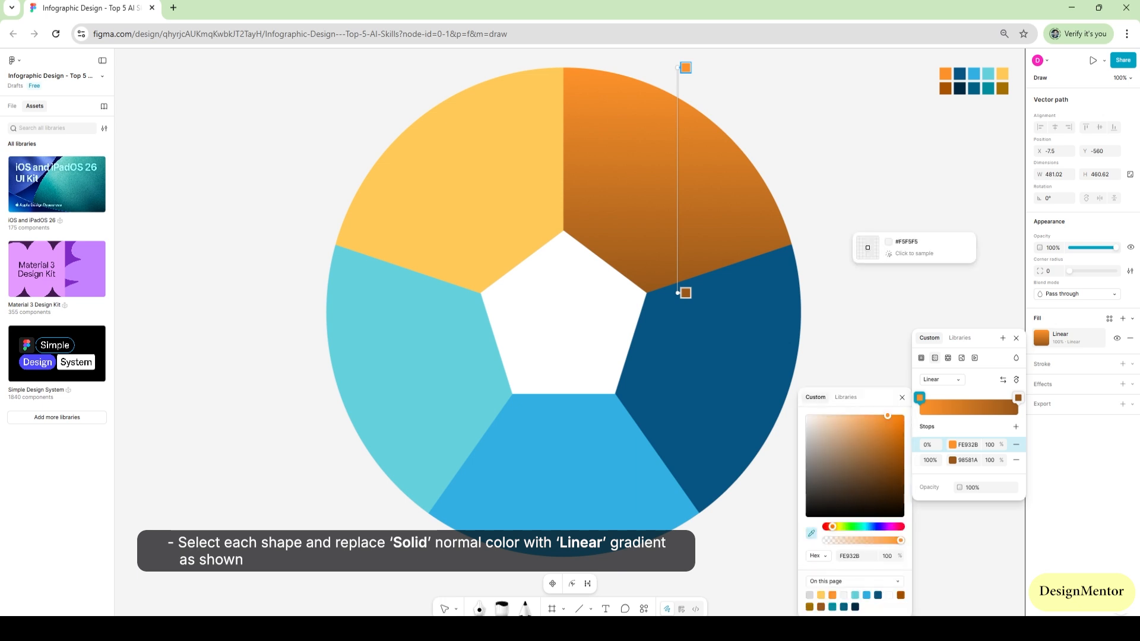
pyautogui.click(943, 74)
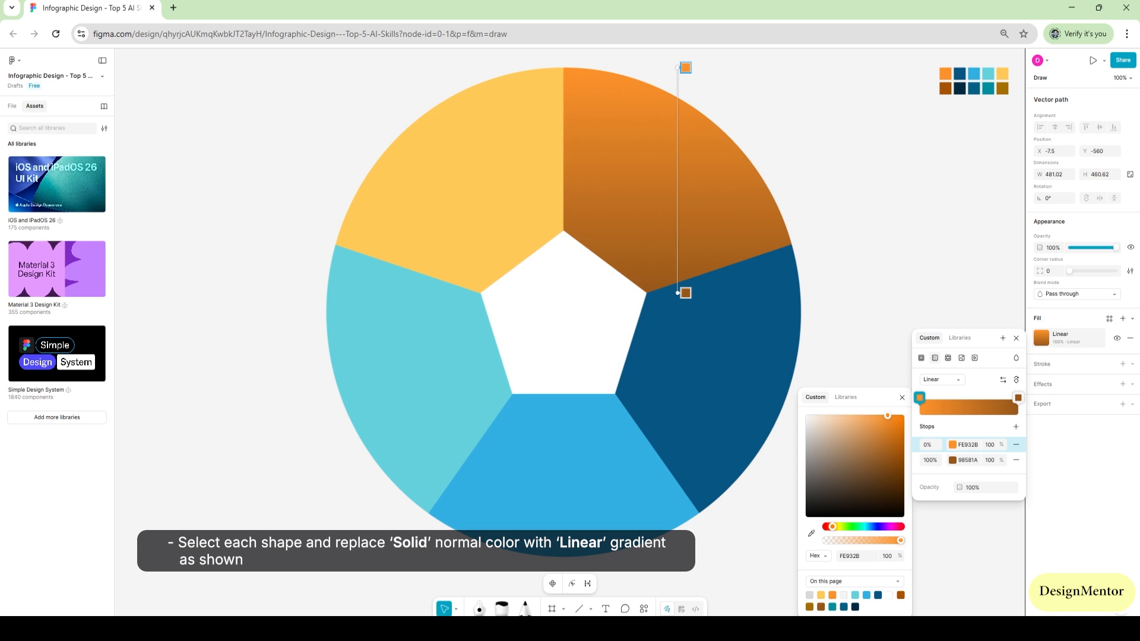
pyautogui.click(1018, 397)
pyautogui.click(811, 533)
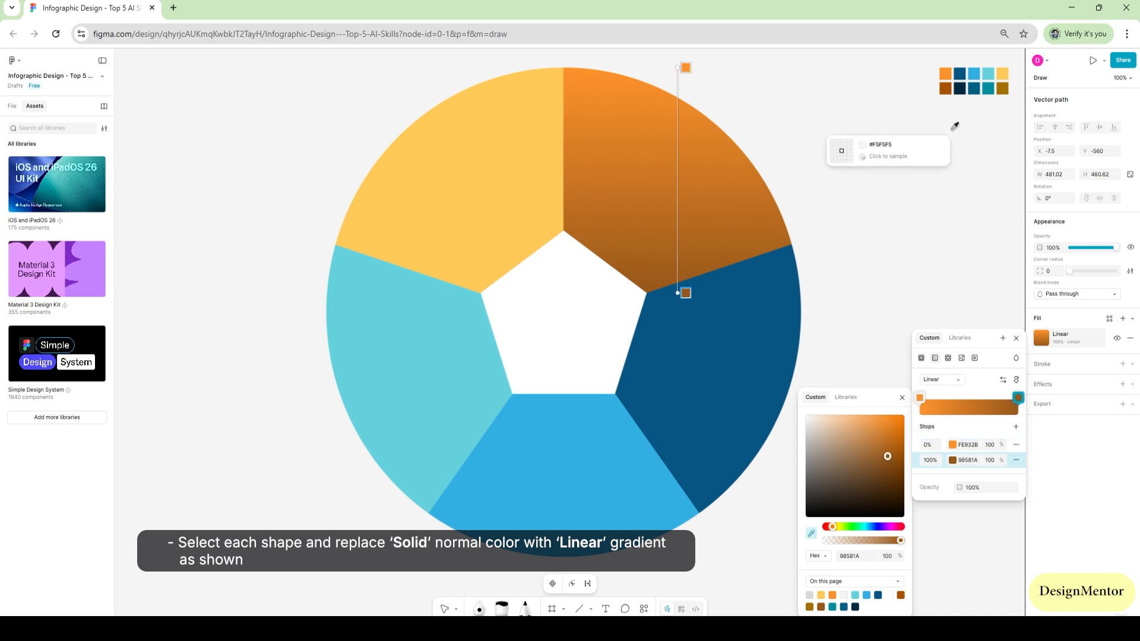
pyautogui.click(944, 89)
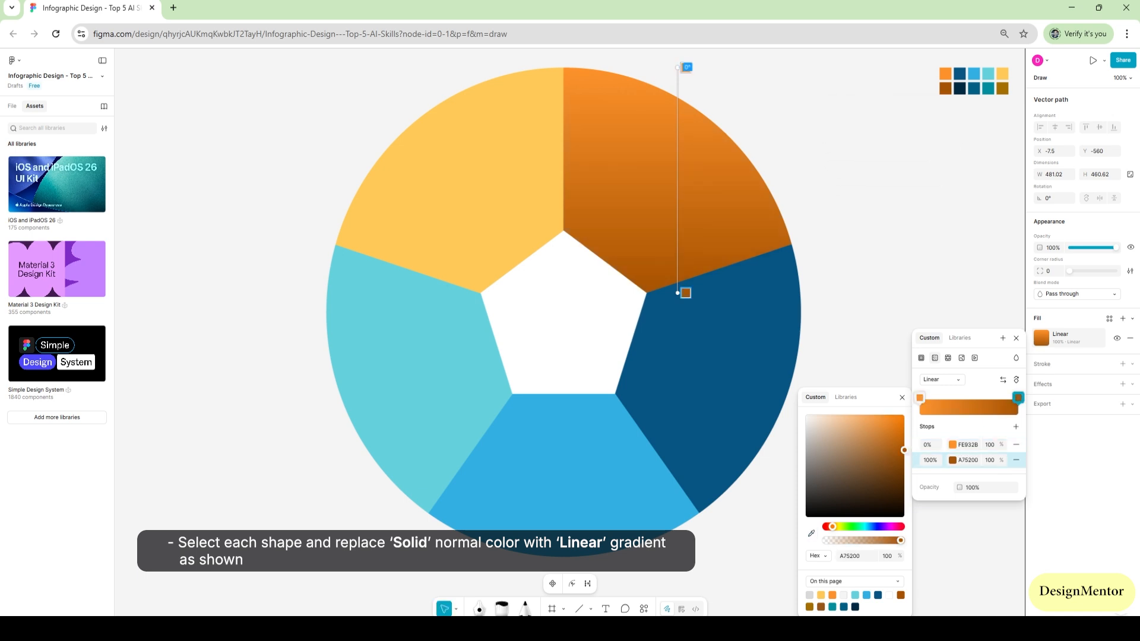
# Run the orange section's gradient from the pentagon's edge outward to the circle's outer arc.
pyautogui.moveTo(677, 67); pyautogui.dragTo(609, 255)
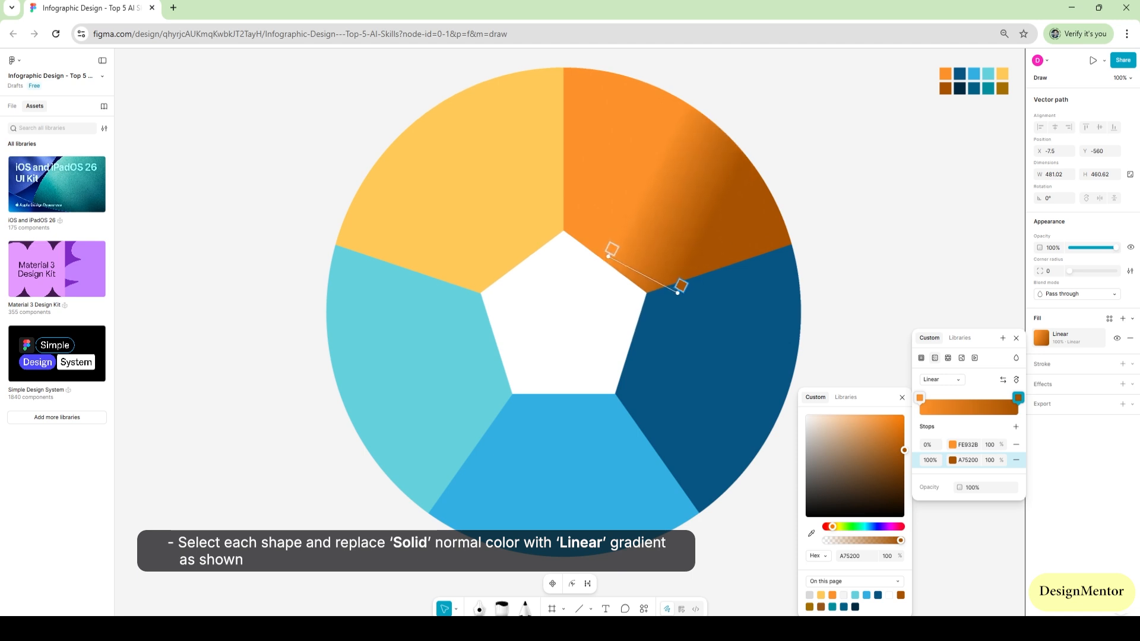
pyautogui.moveTo(677, 292); pyautogui.dragTo(703, 108)
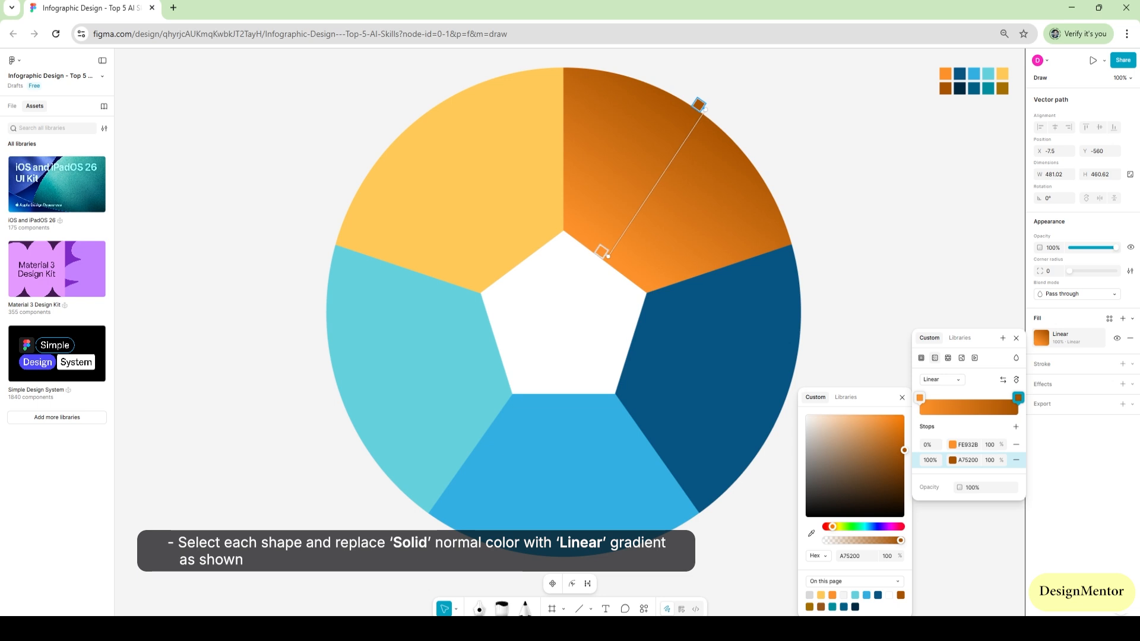
pyautogui.click(863, 250)
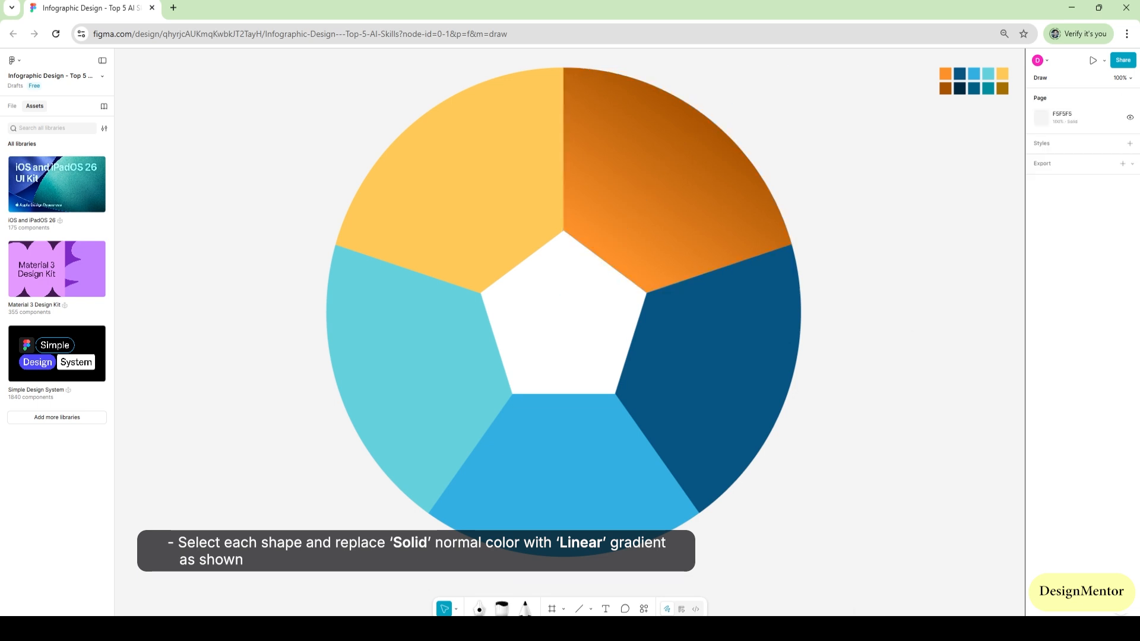
# Give the dark blue section a linear gradient from 075482 to the navy swatch 002840.
pyautogui.click(714, 368)
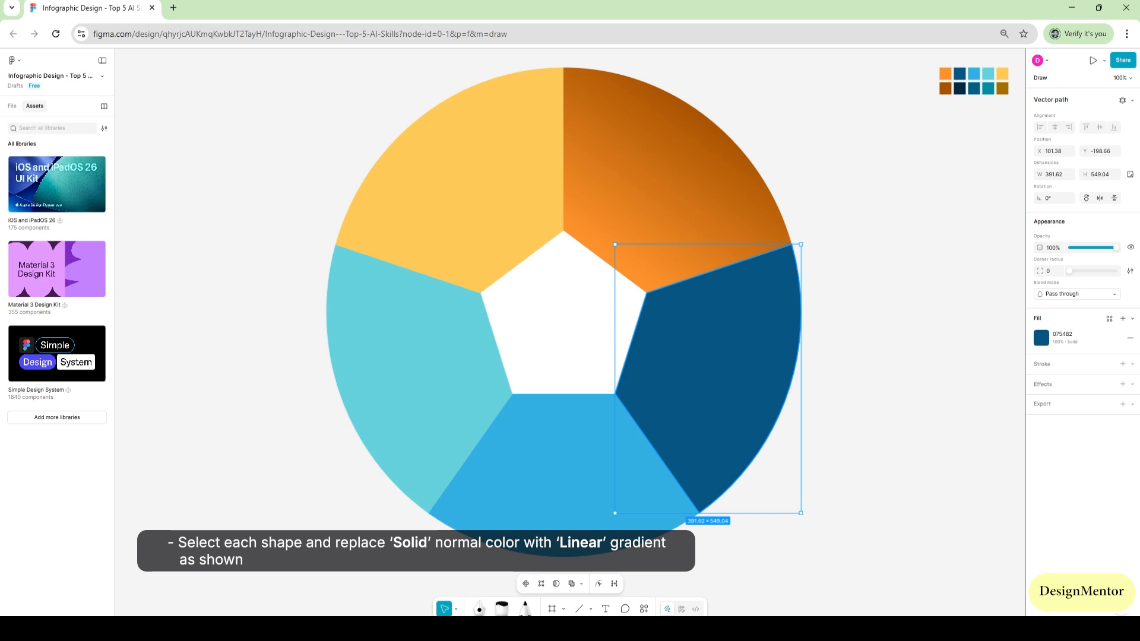
pyautogui.click(1041, 337)
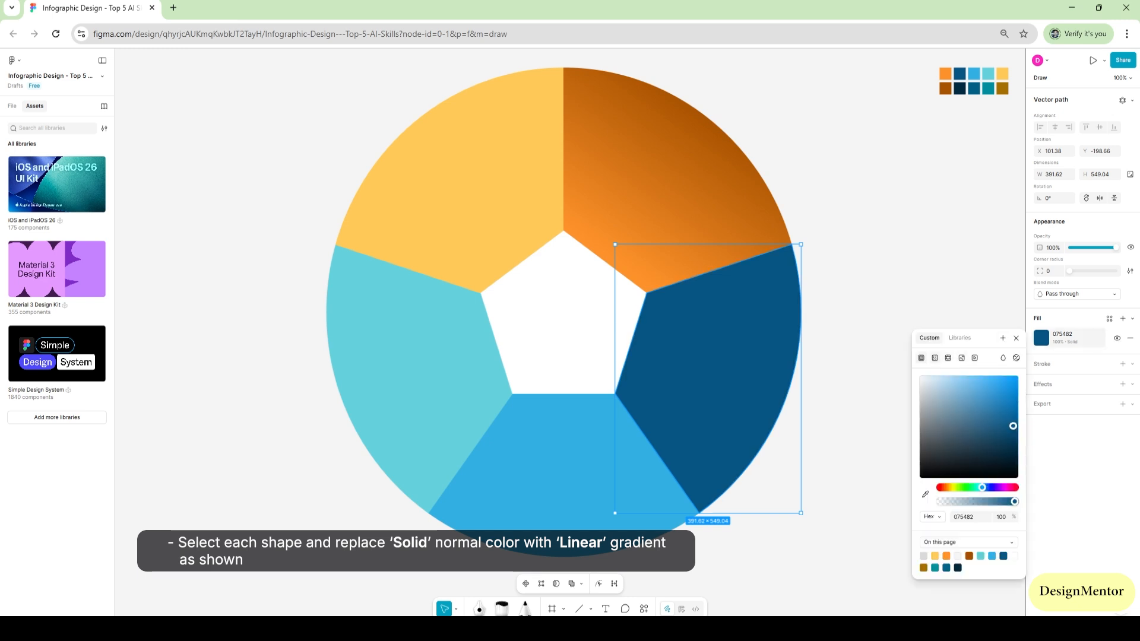
pyautogui.click(934, 358)
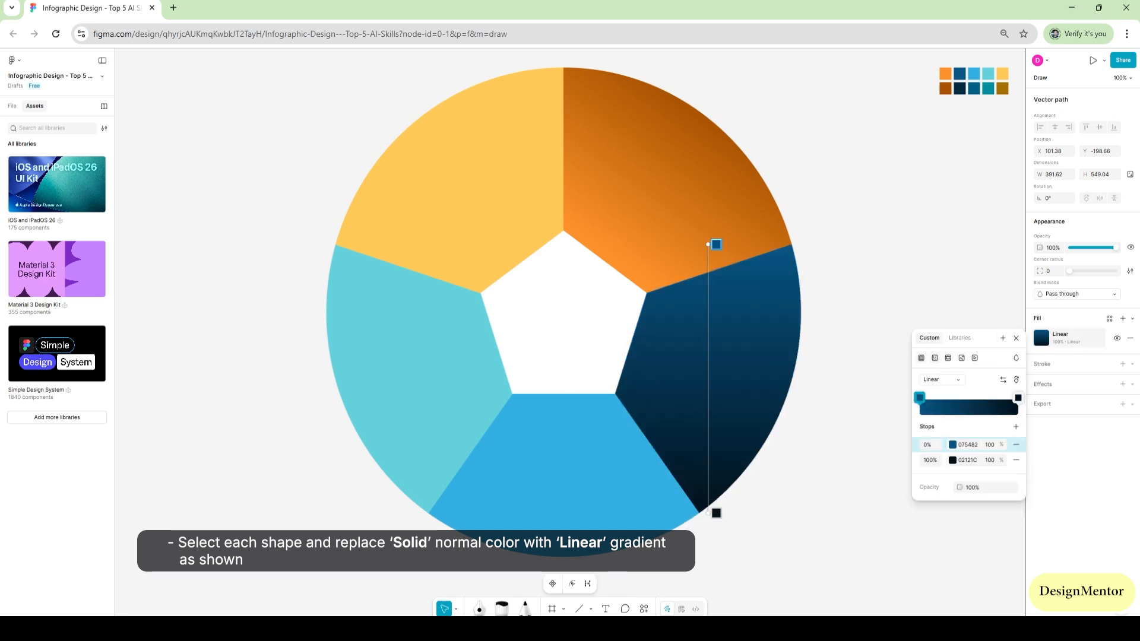
pyautogui.click(952, 445)
pyautogui.click(811, 533)
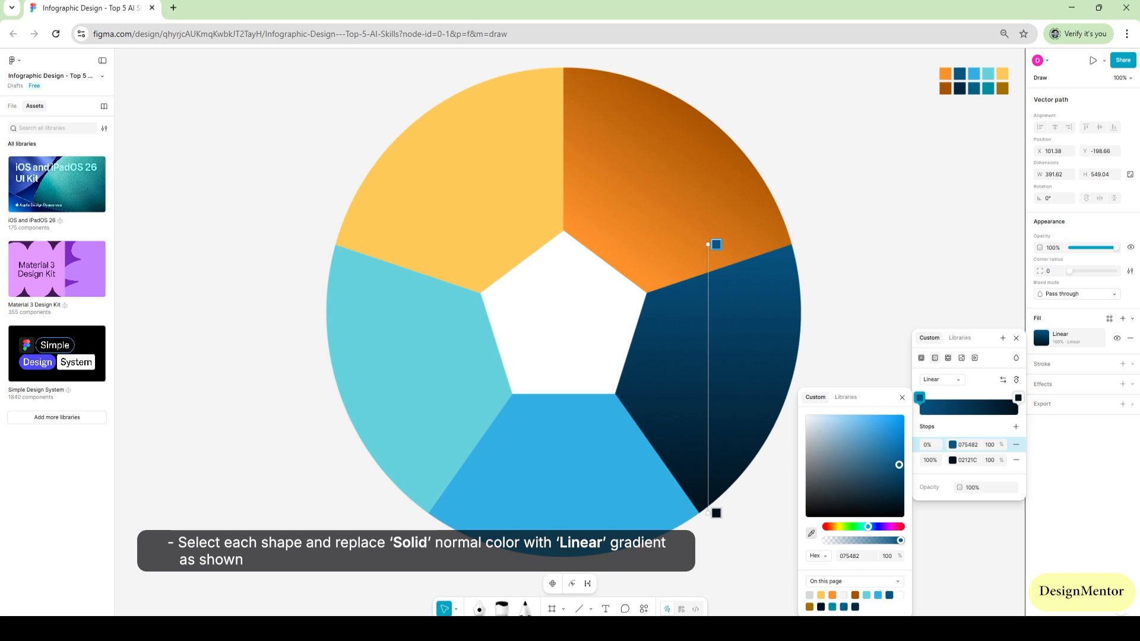
pyautogui.press('Escape')
pyautogui.click(952, 460)
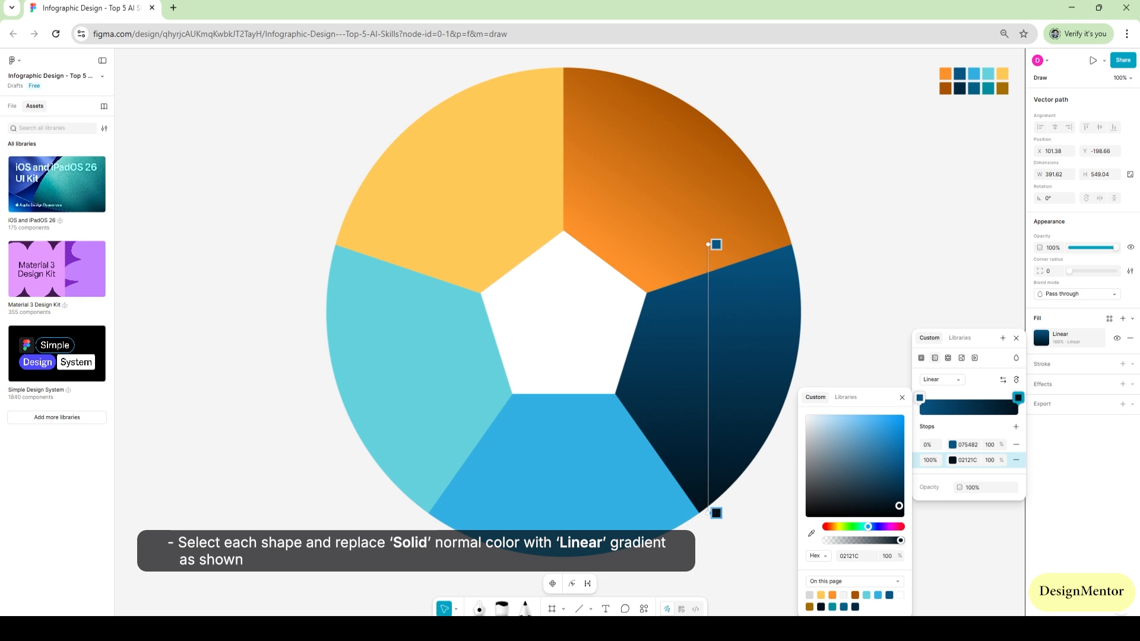
pyautogui.click(811, 533)
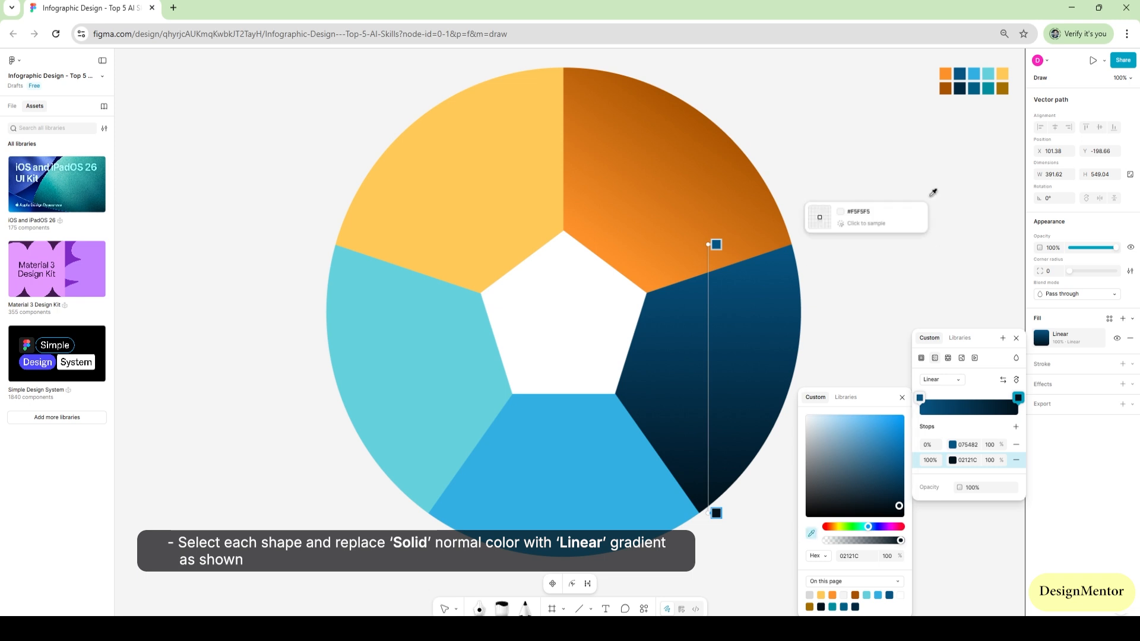
pyautogui.click(959, 88)
# Run the dark blue section's gradient from the pentagon's right edge outward to the circle's outer arc.
pyautogui.moveTo(715, 243); pyautogui.dragTo(645, 338)
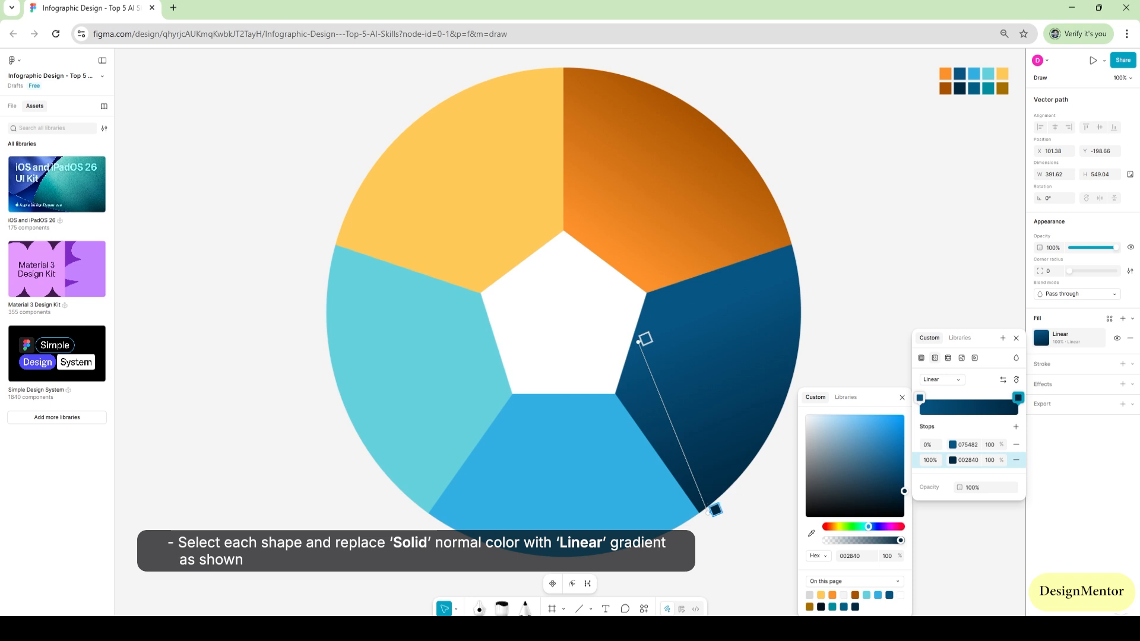
pyautogui.moveTo(715, 510); pyautogui.dragTo(794, 381)
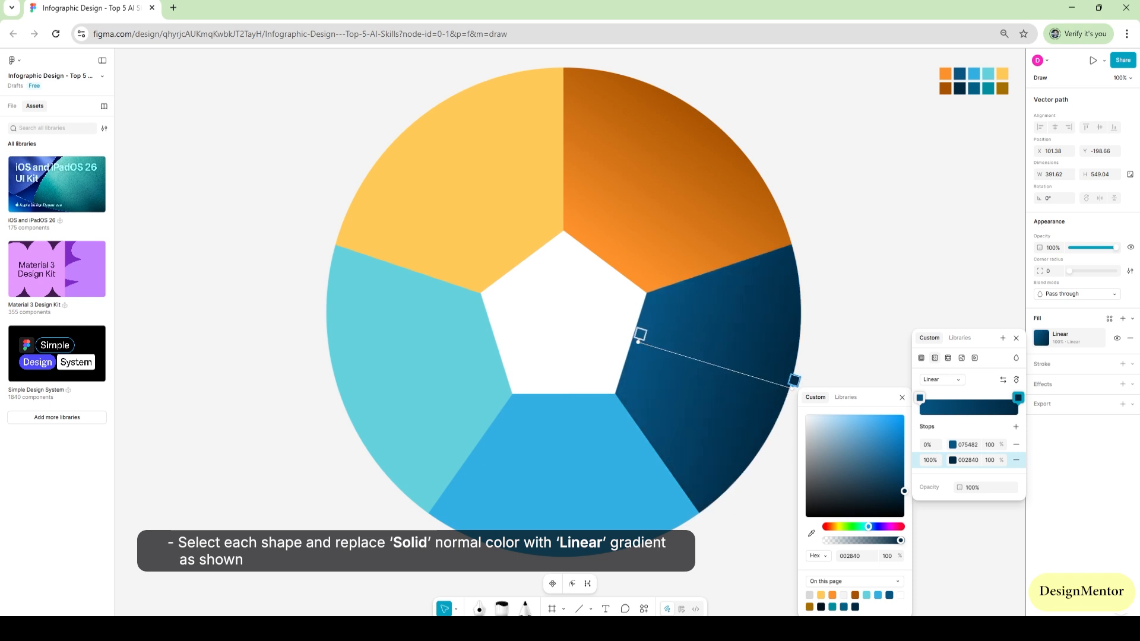
pyautogui.press('Escape')
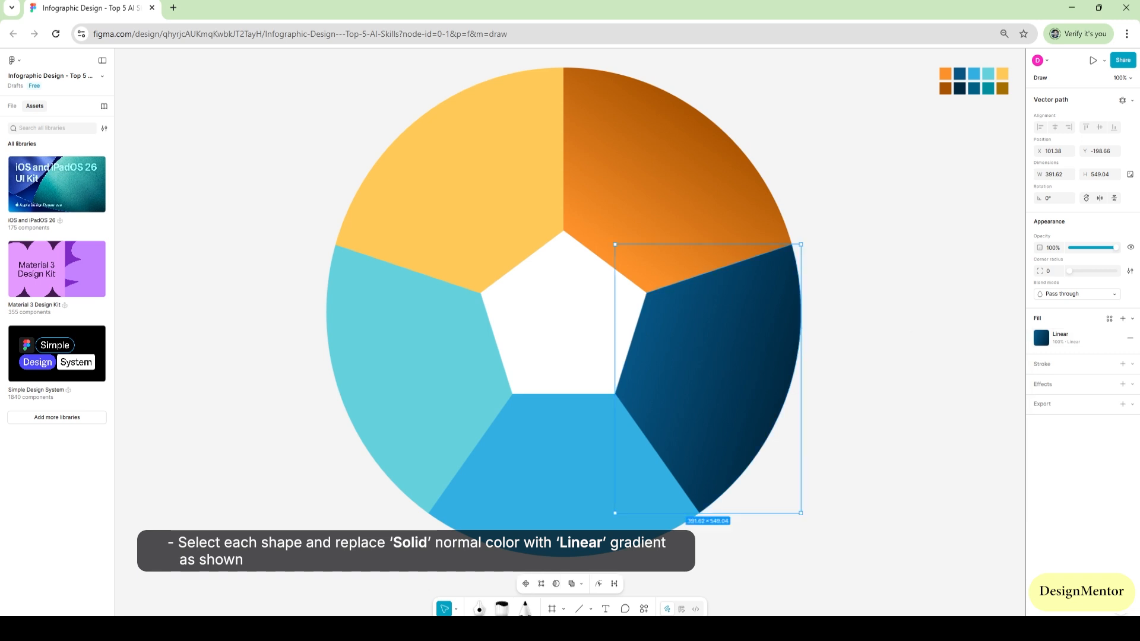
# Give the light blue section below the pentagon a linear gradient from 33B0E2 to the dark blue swatch 016086.
pyautogui.press('Escape')
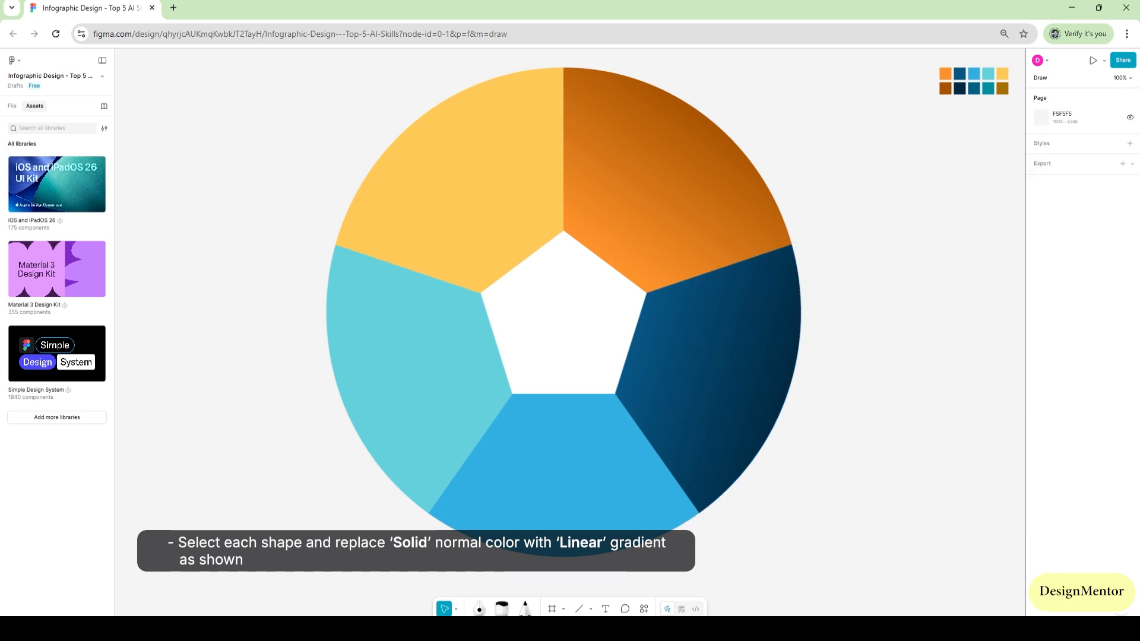
pyautogui.click(571, 467)
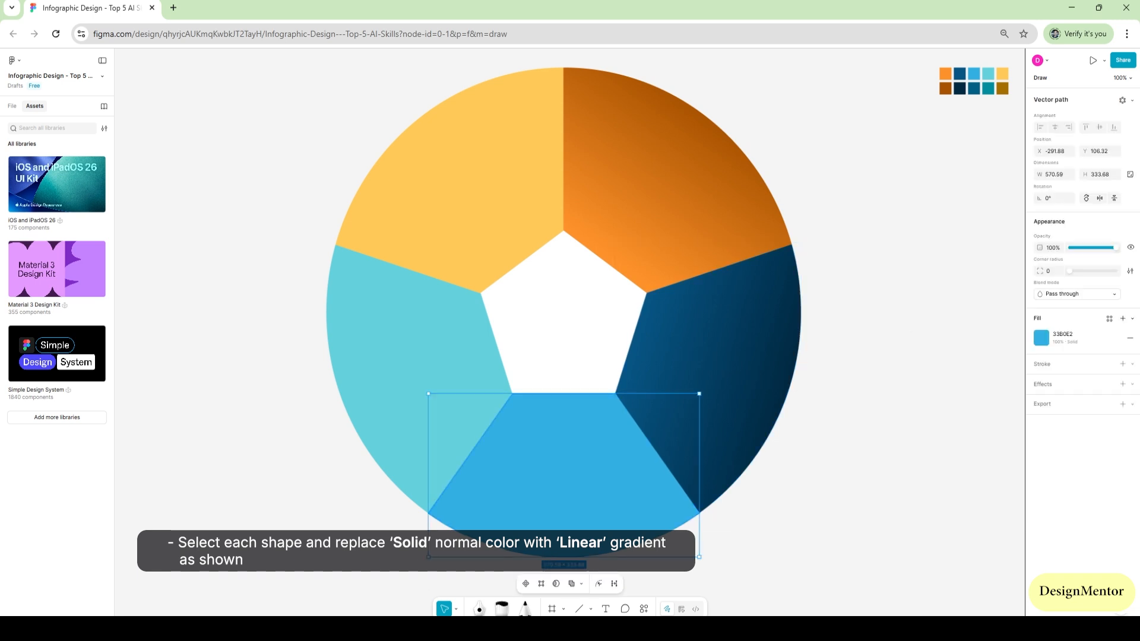
pyautogui.click(1041, 337)
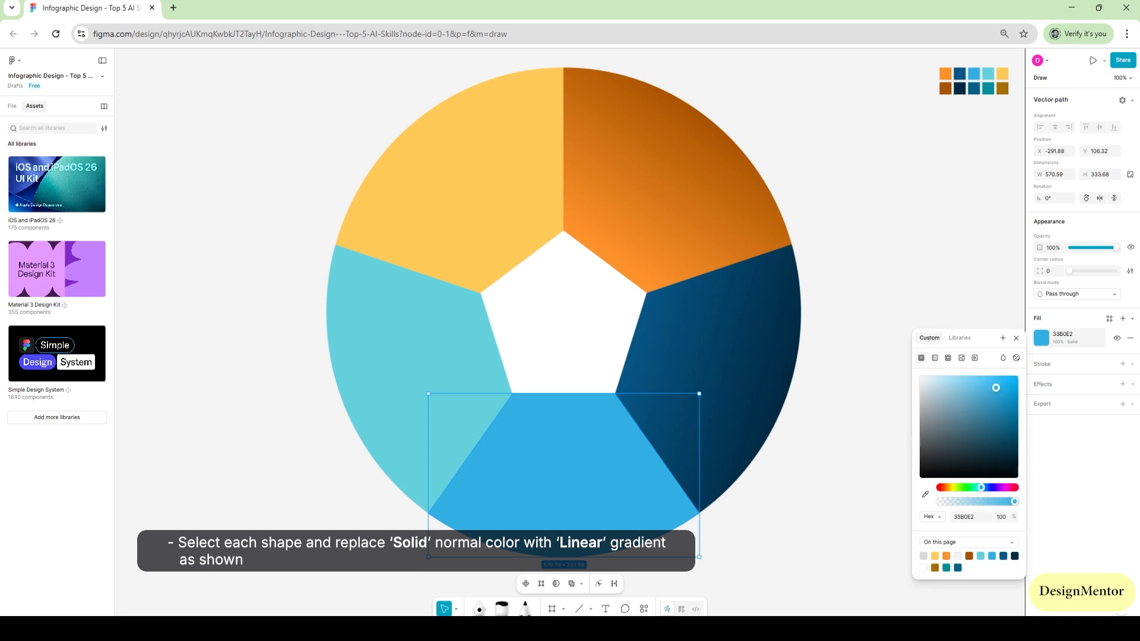
pyautogui.click(934, 357)
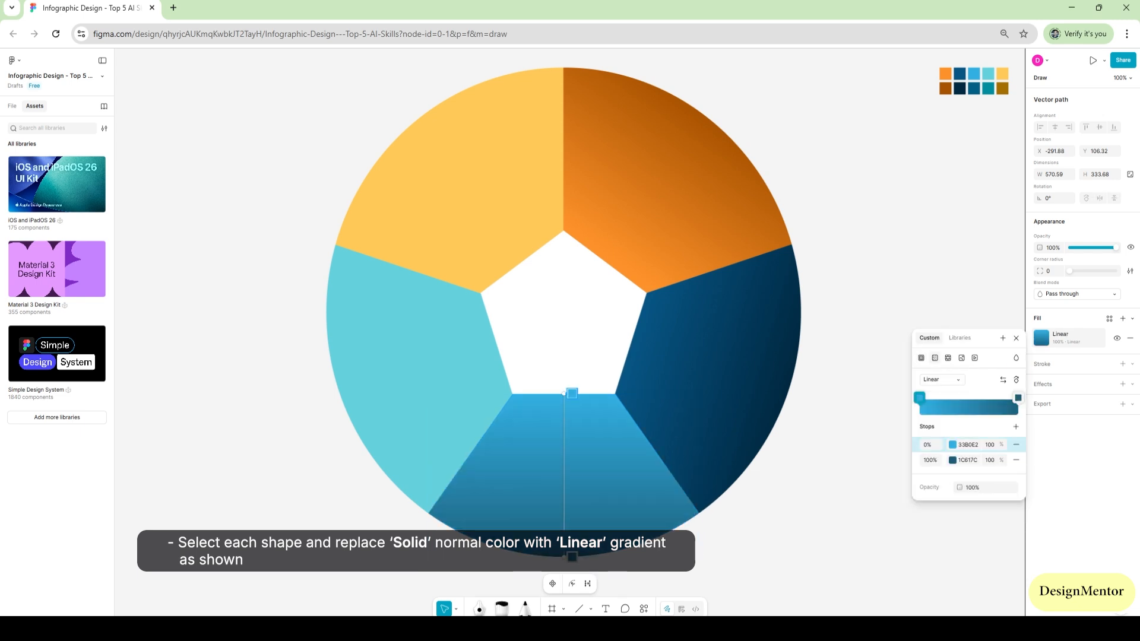
pyautogui.click(952, 445)
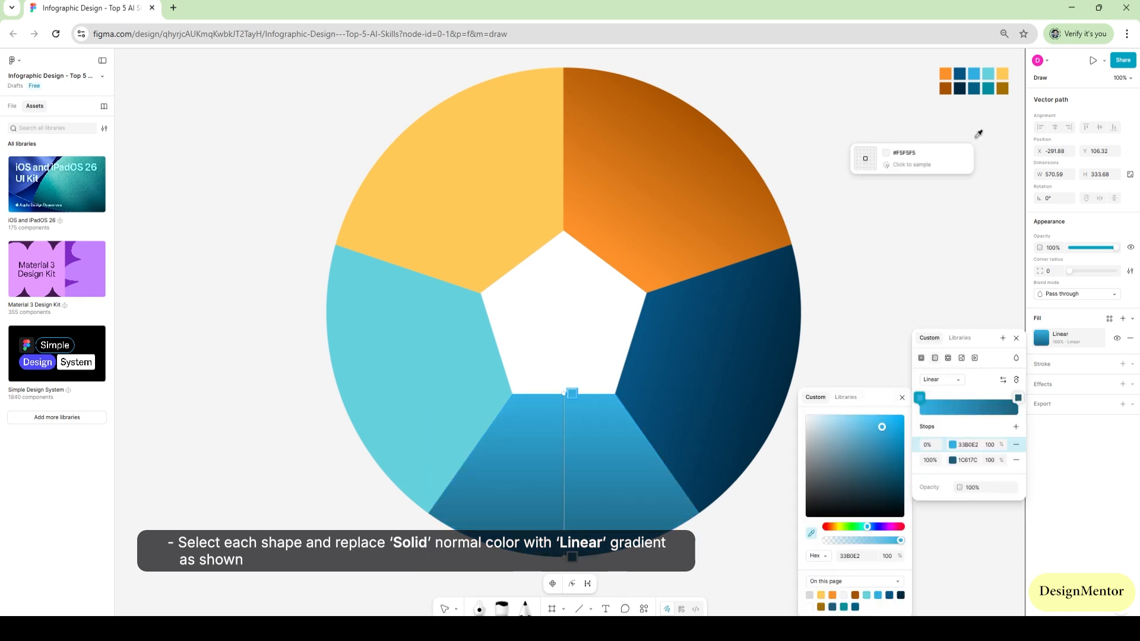
pyautogui.click(952, 460)
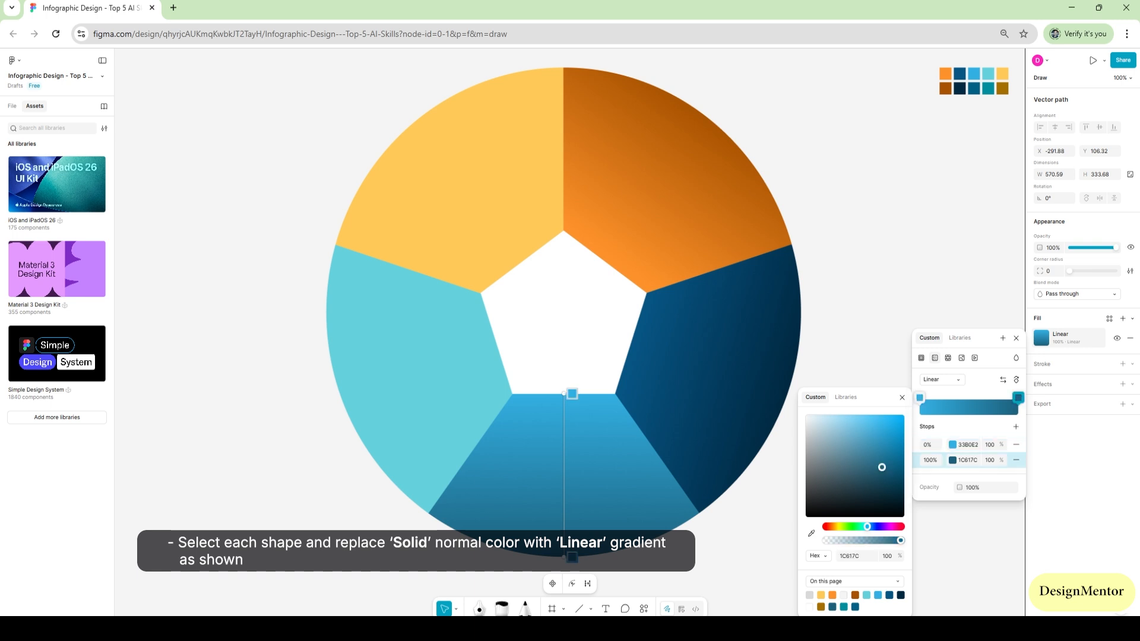
pyautogui.click(811, 533)
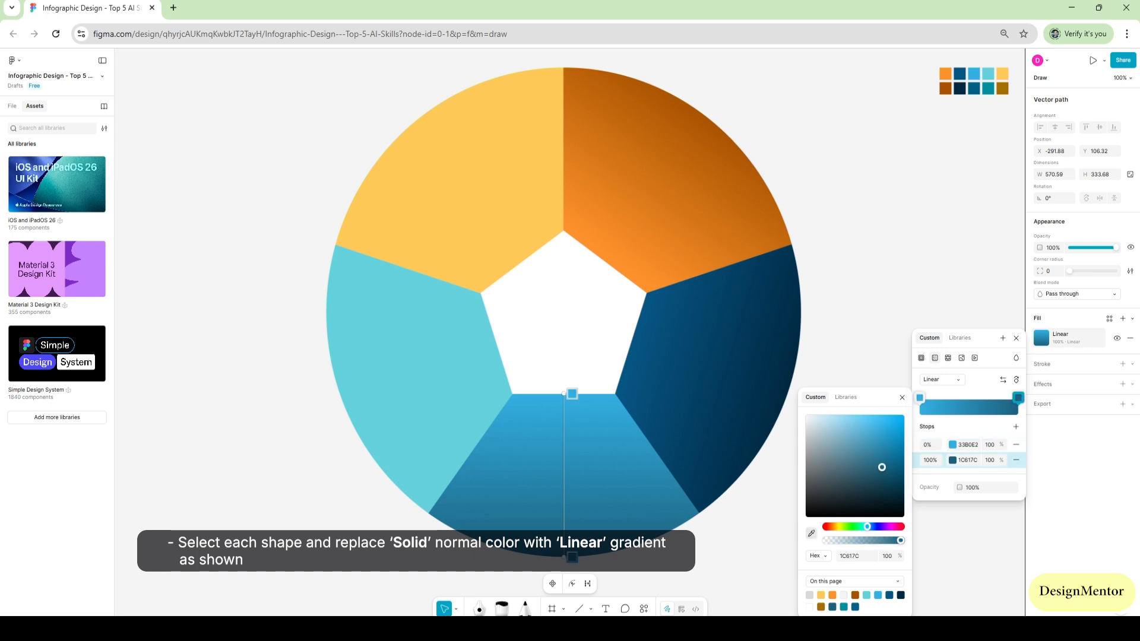
pyautogui.click(973, 88)
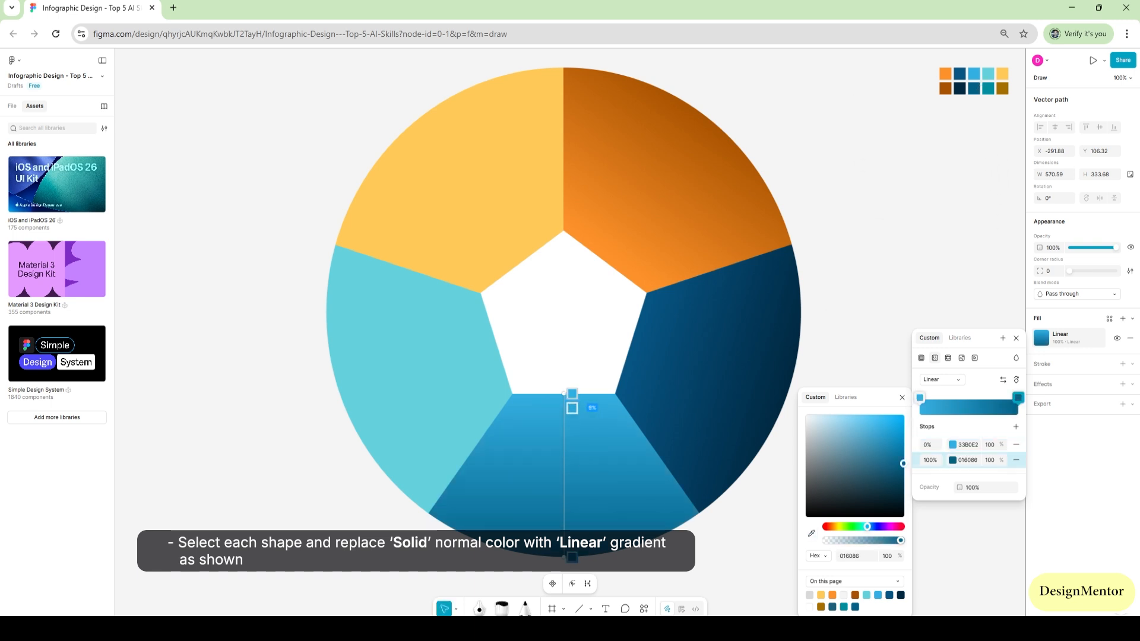
pyautogui.click(1016, 338)
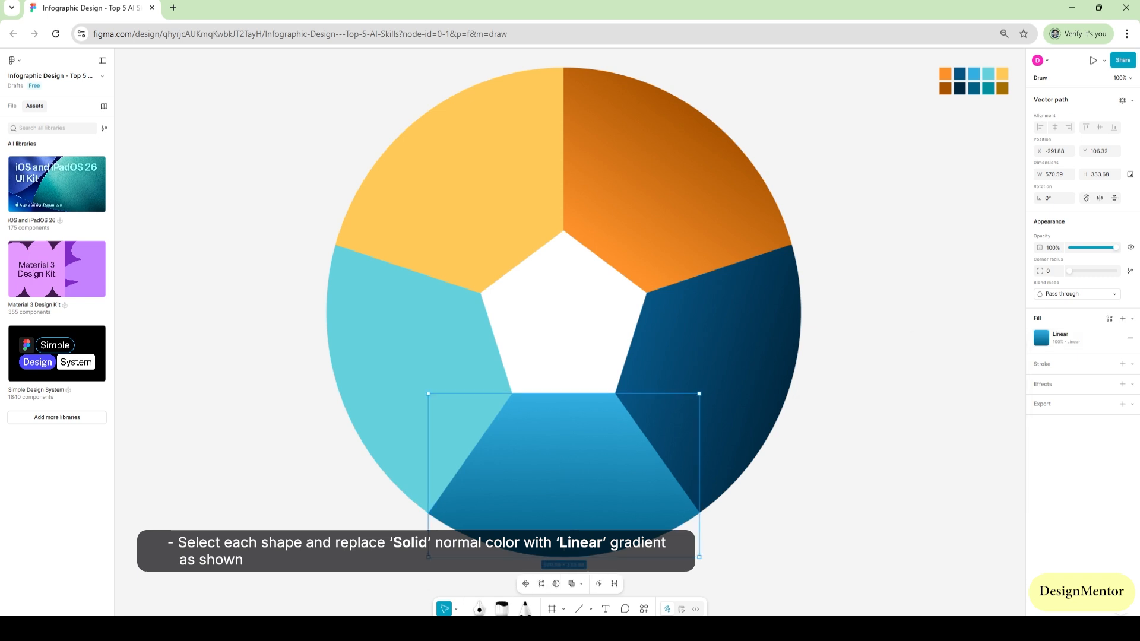
pyautogui.click(854, 350)
# Give the turquoise section a linear gradient from 64D0DC to the dark teal swatch 018E9E.
pyautogui.click(437, 347)
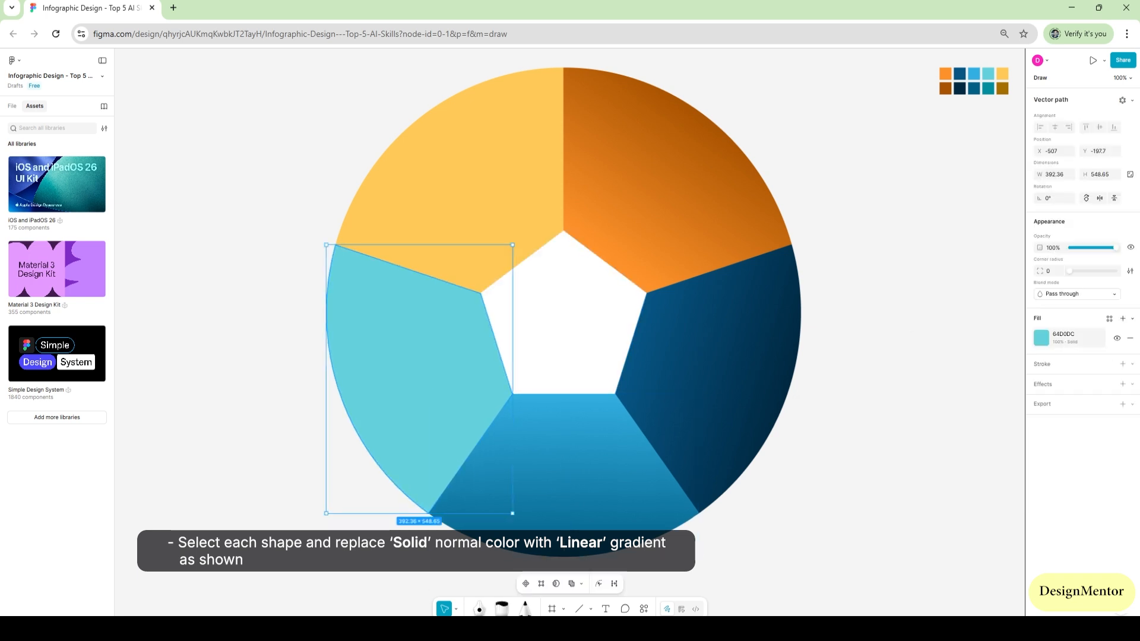
pyautogui.click(1041, 338)
pyautogui.click(935, 358)
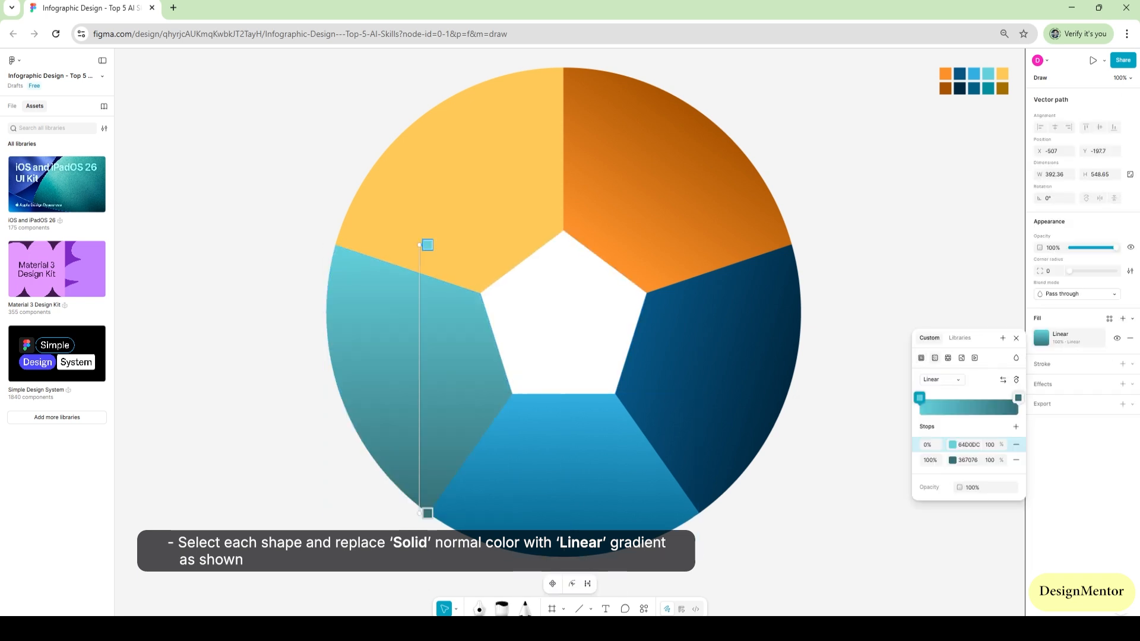
pyautogui.click(952, 445)
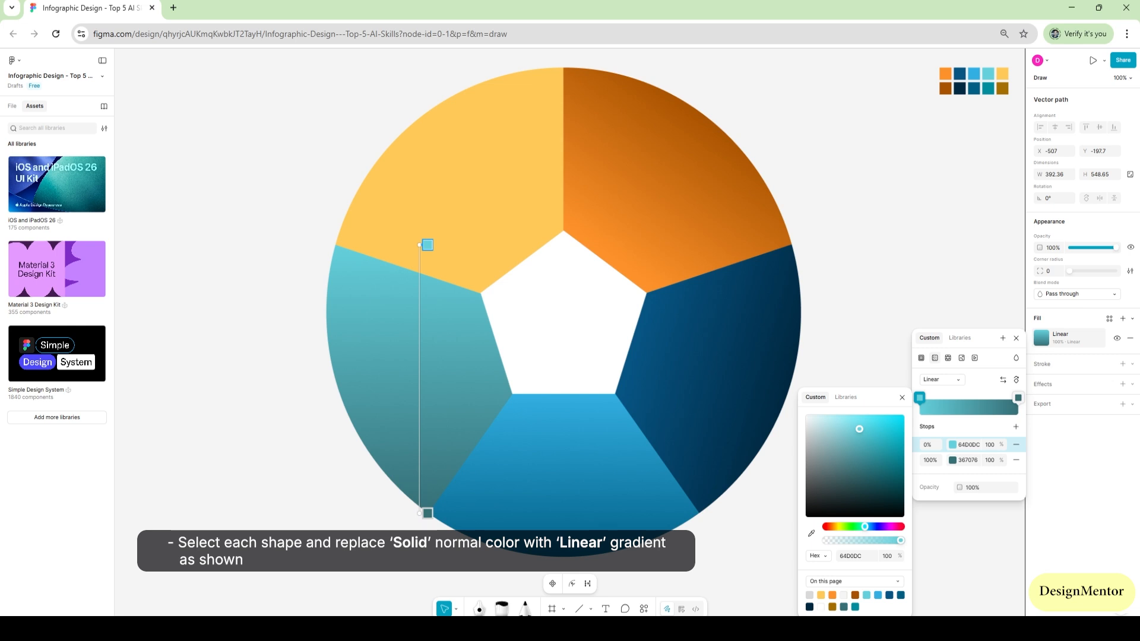
pyautogui.click(811, 533)
pyautogui.click(987, 73)
pyautogui.click(952, 460)
pyautogui.click(811, 533)
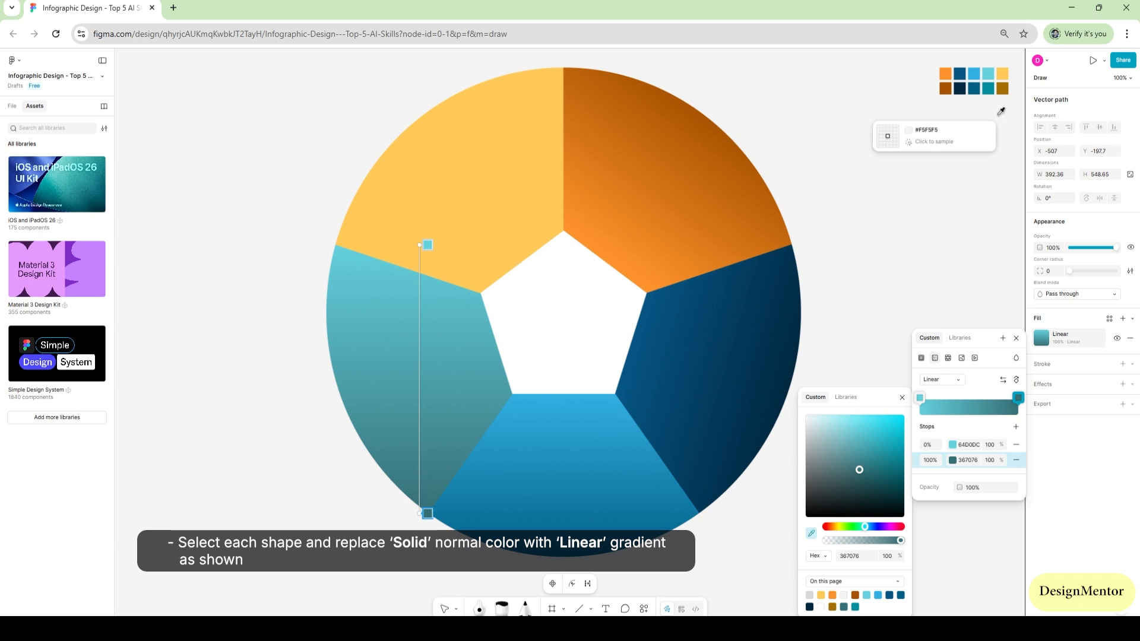
pyautogui.click(988, 88)
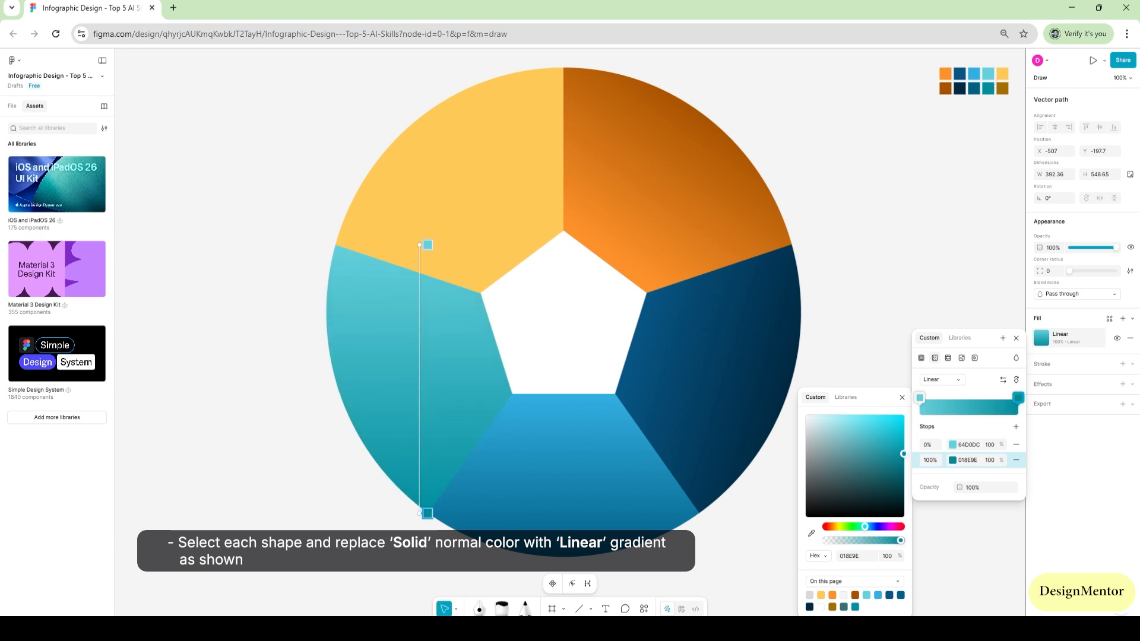
# Run the turquoise section's gradient from the pentagon's left edge outward to the circle's outer arc.
pyautogui.moveTo(427, 245); pyautogui.dragTo(498, 348)
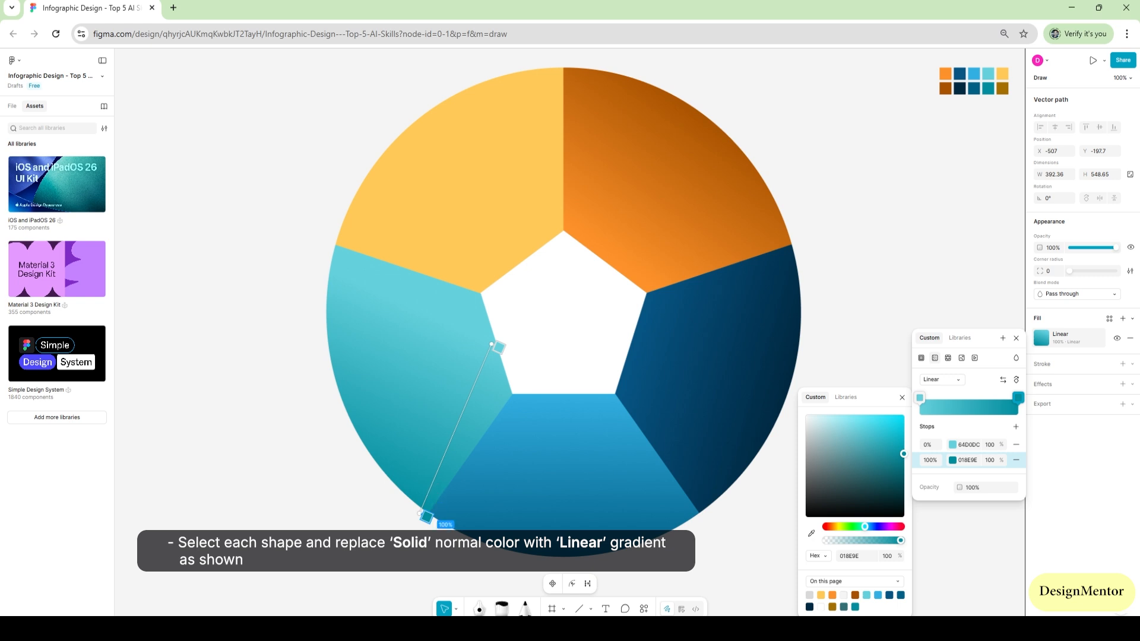
pyautogui.moveTo(427, 516); pyautogui.dragTo(343, 398)
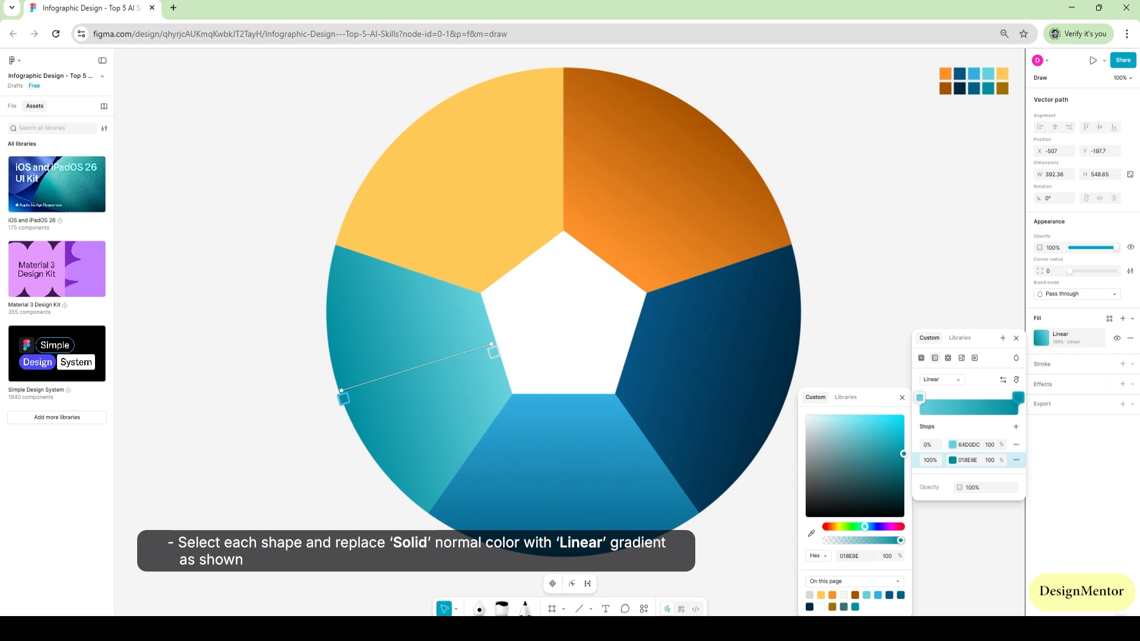
pyautogui.press('Escape')
pyautogui.press('Escape')
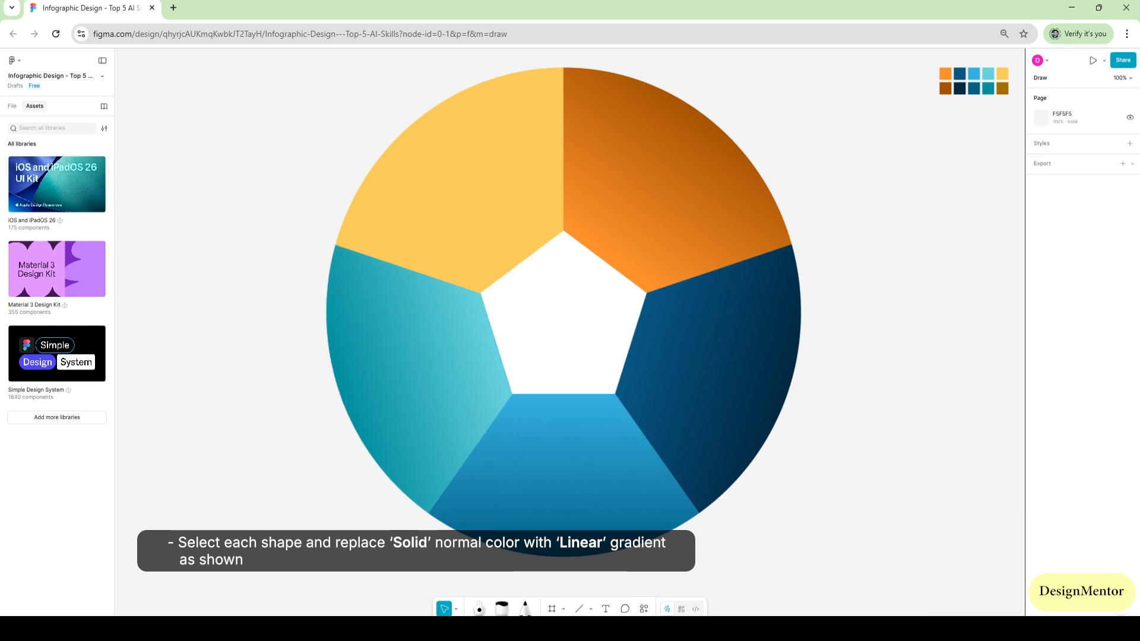
# Give the yellow section a linear gradient from FFCA5A to the dark gold swatch A46F01.
pyautogui.click(492, 183)
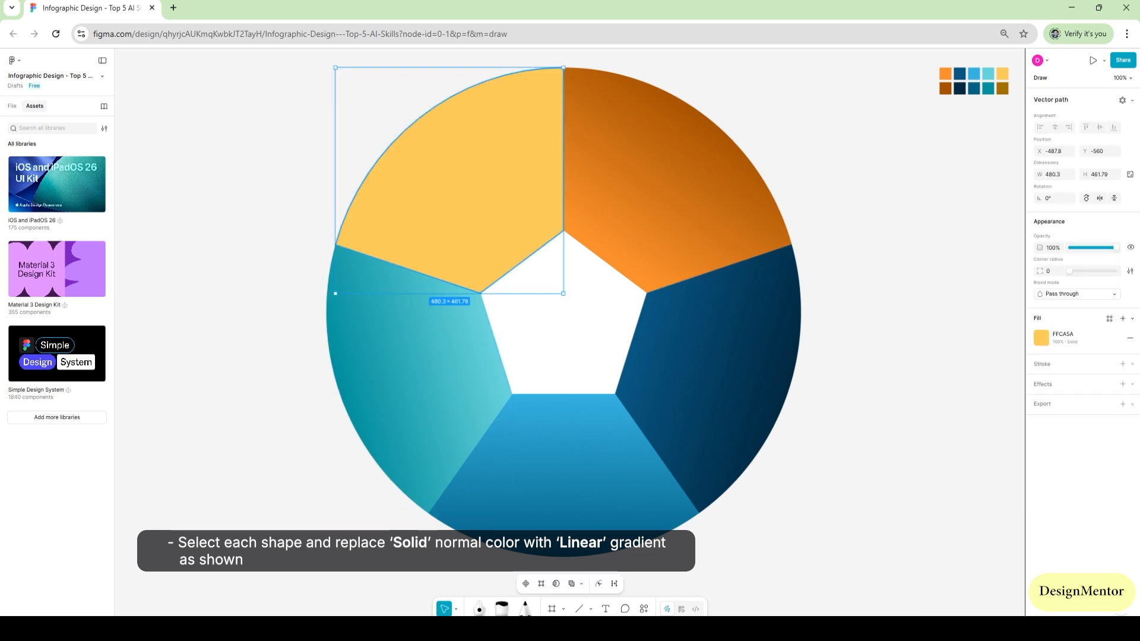
pyautogui.click(1041, 338)
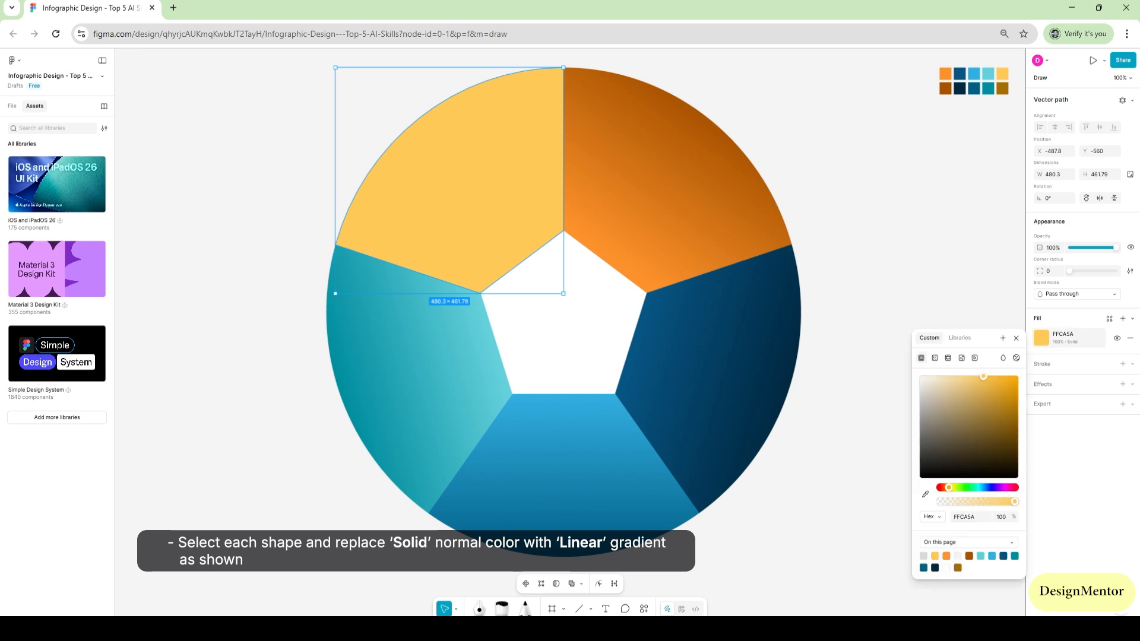
pyautogui.click(934, 358)
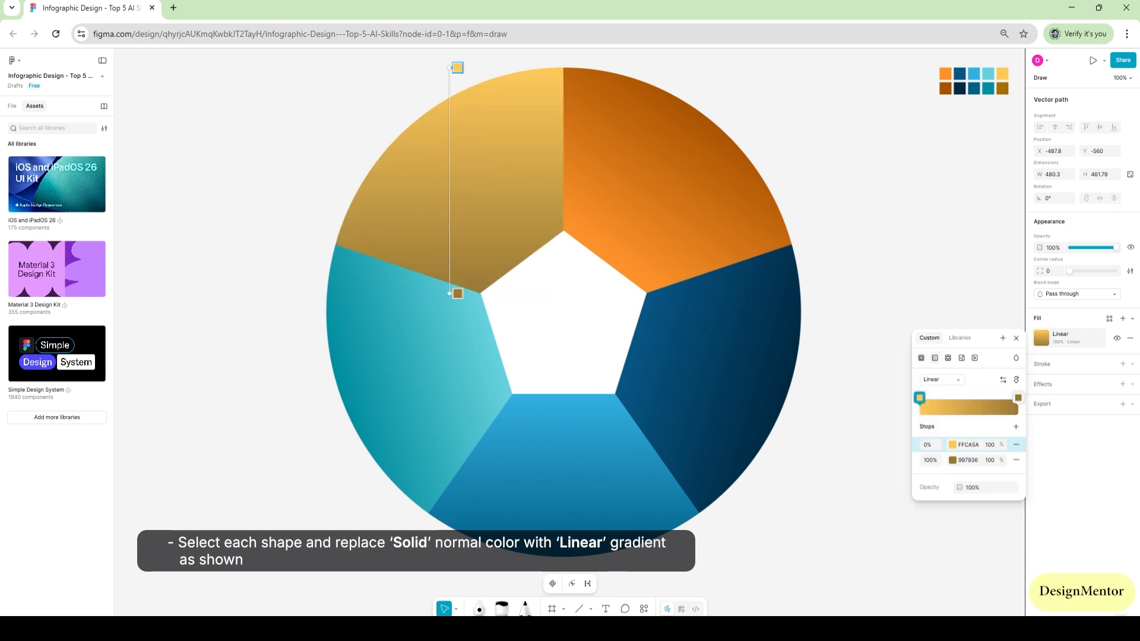
pyautogui.click(952, 444)
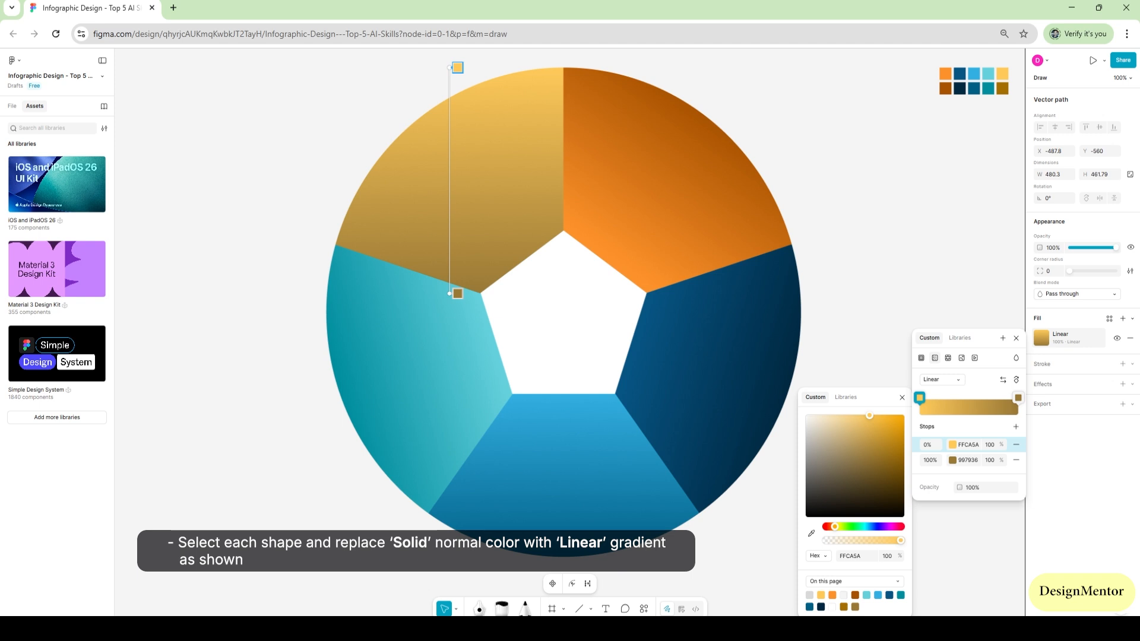
pyautogui.click(952, 460)
pyautogui.click(810, 533)
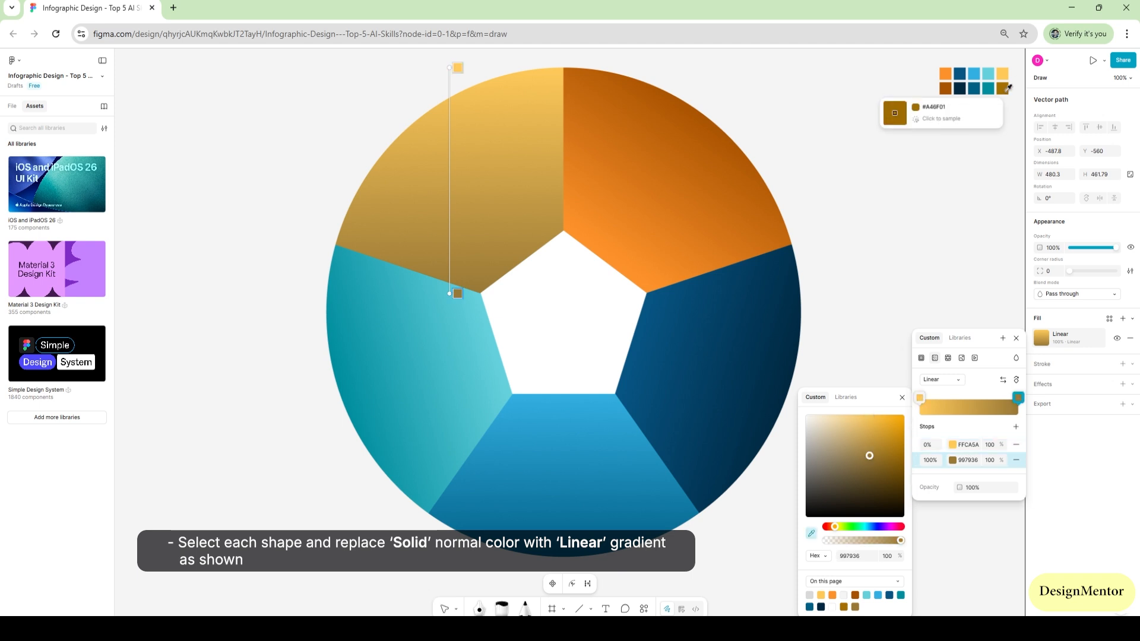
pyautogui.click(1003, 88)
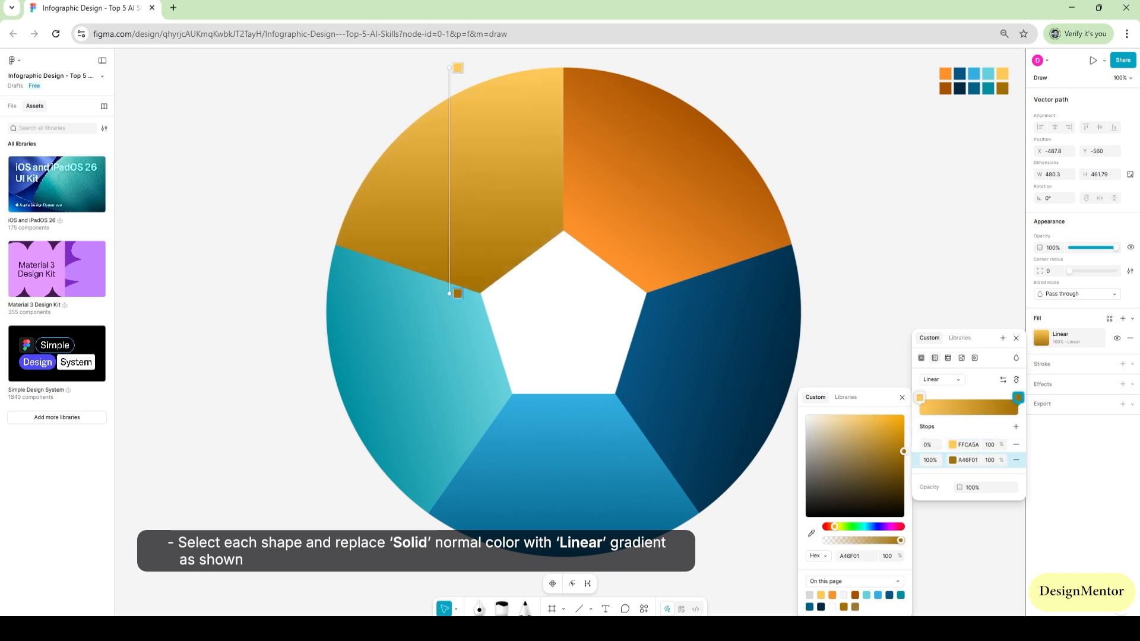
# Run the yellow section's gradient from the pentagon's upper-left edge outward to the circle's outer arc.
pyautogui.moveTo(458, 67); pyautogui.dragTo(522, 266)
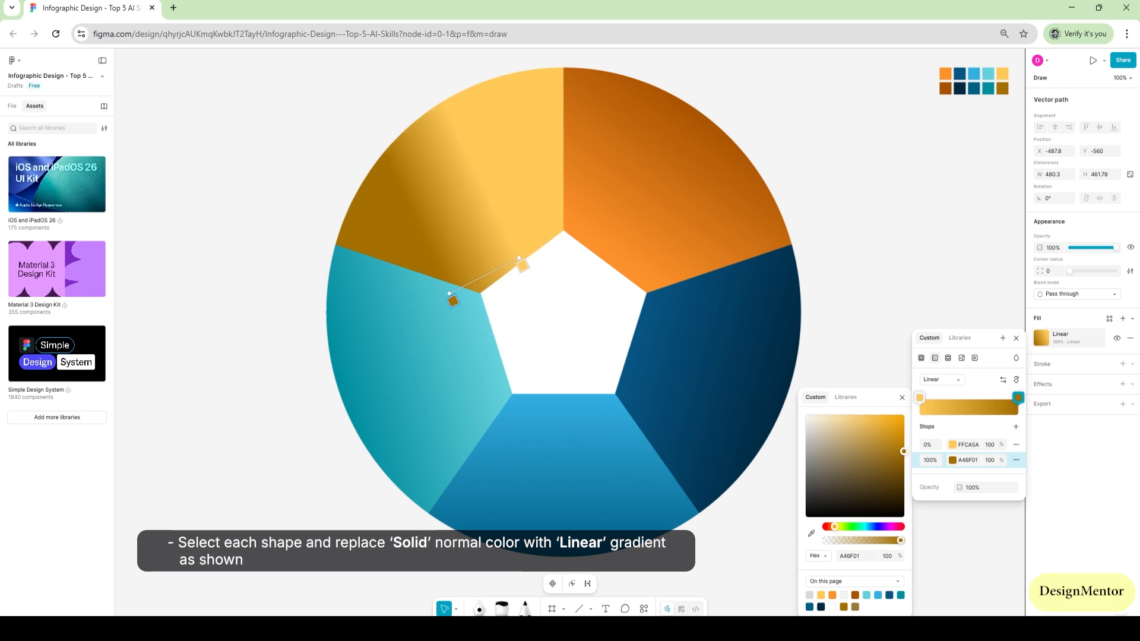
pyautogui.moveTo(452, 299); pyautogui.dragTo(419, 124)
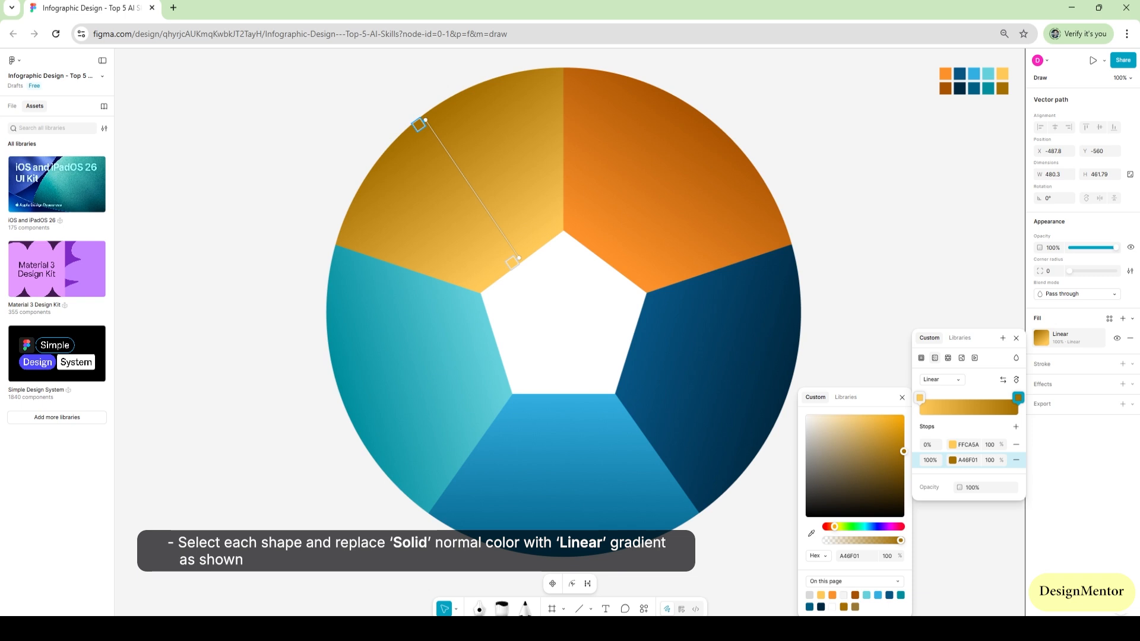
pyautogui.click(1015, 338)
pyautogui.click(985, 338)
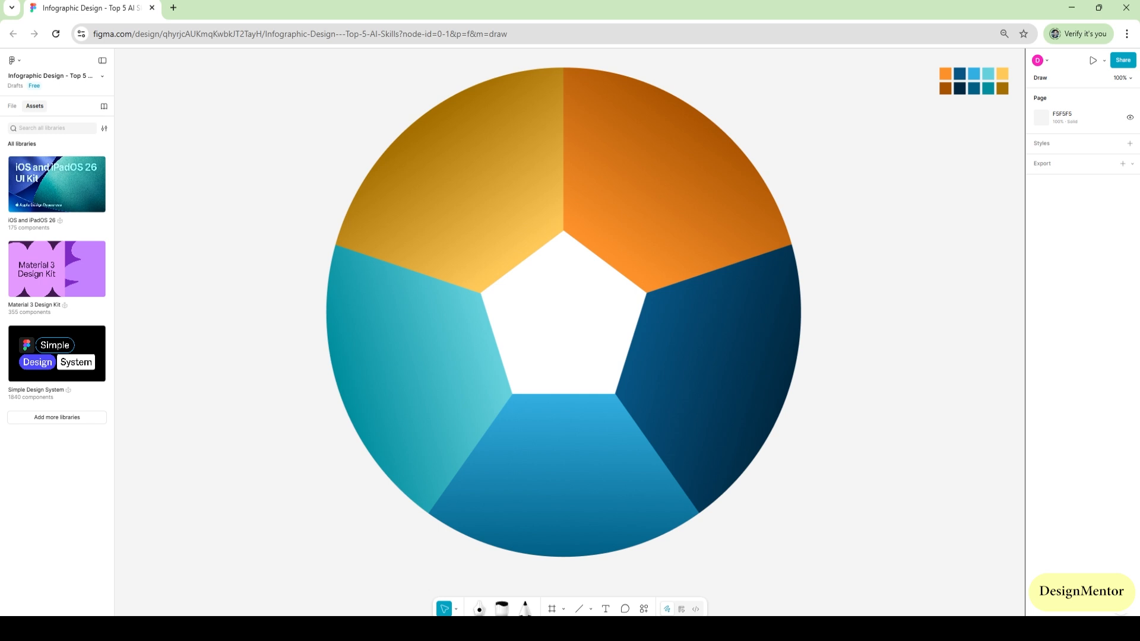
# Add the text "The Top 5" inside the white pentagon, centred horizontally in its upper half.
pyautogui.press('t')
pyautogui.click(538, 302)
pyautogui.write('The T')
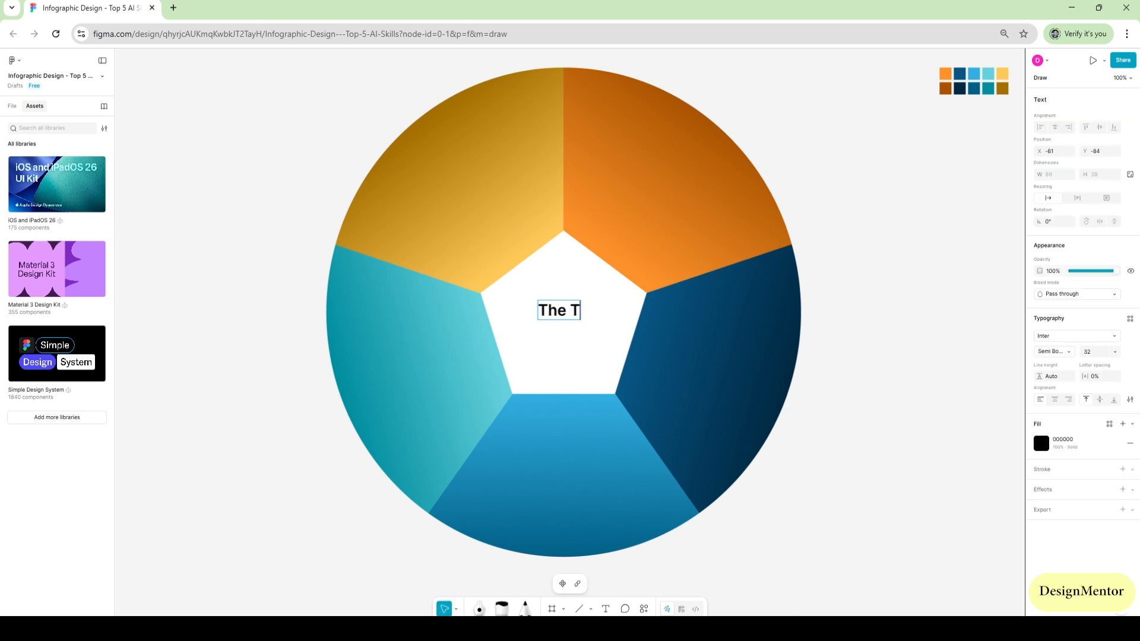
pyautogui.write('op 5')
pyautogui.press('Escape')
pyautogui.moveTo(574, 311); pyautogui.dragTo(563, 303)
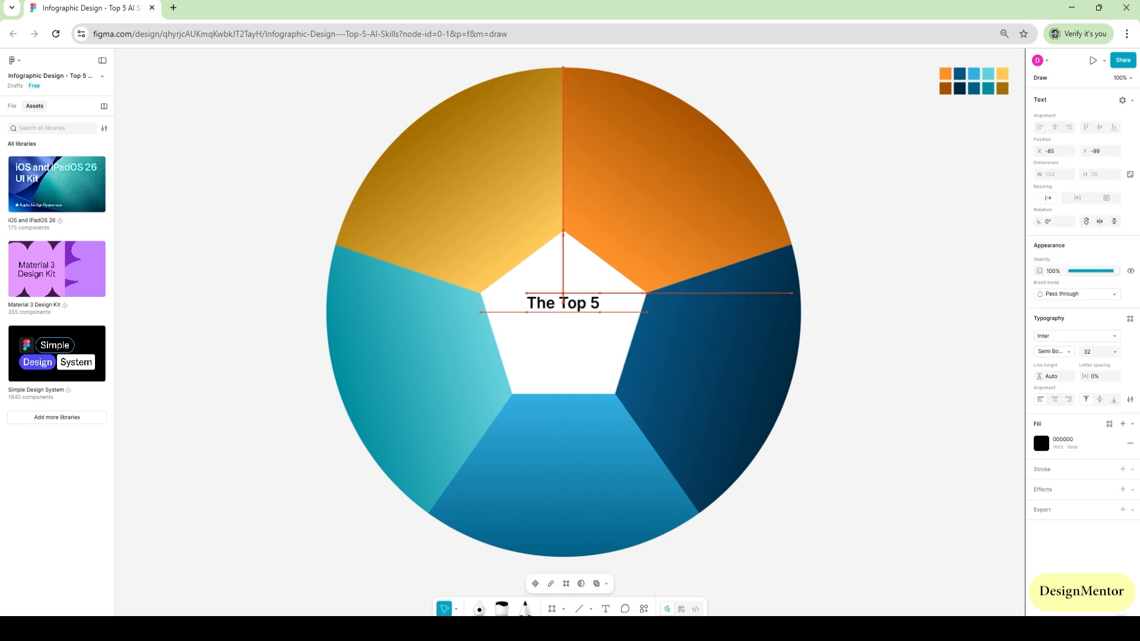
pyautogui.press('Escape')
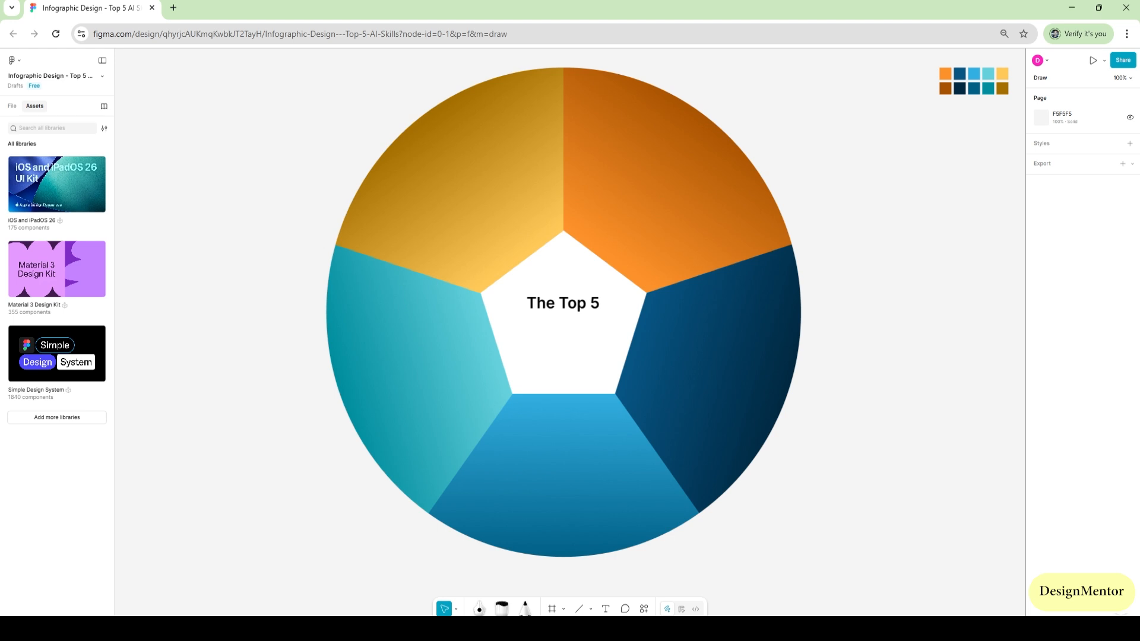
# Add the text "AI Skills" inside the pentagon and set it to Bold, size 42.
pyautogui.press('t')
pyautogui.click(560, 347)
pyautogui.write('AI Skills')
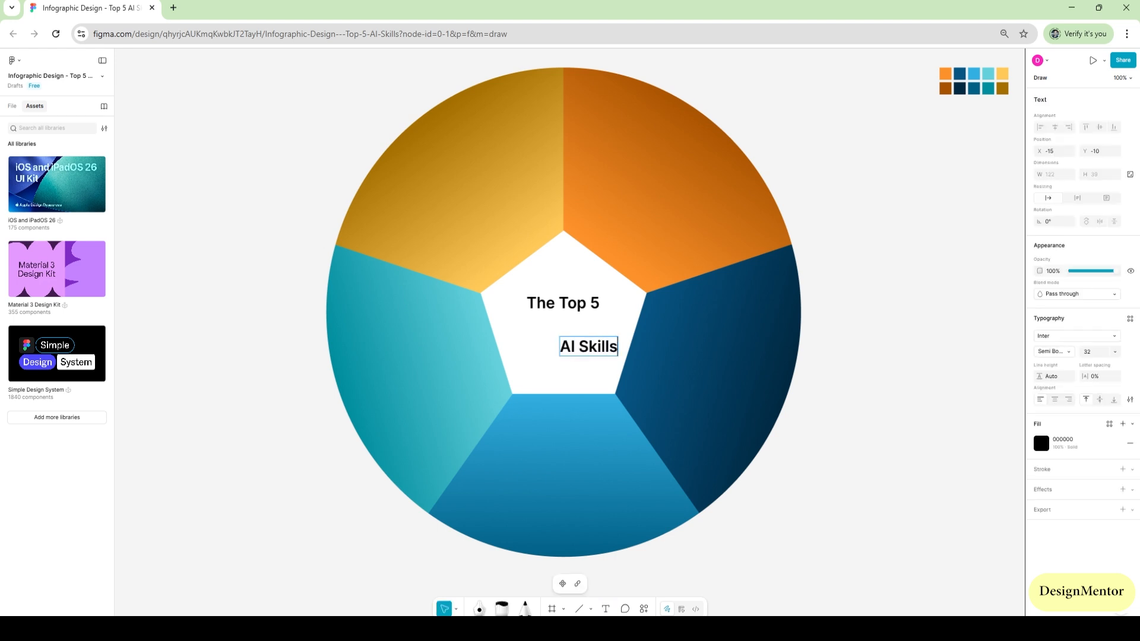
pyautogui.hotkey('ctrl', 'a')
pyautogui.click(1053, 351)
pyautogui.click(1060, 363)
pyautogui.click(1089, 351)
pyautogui.write('42')
pyautogui.press('Return')
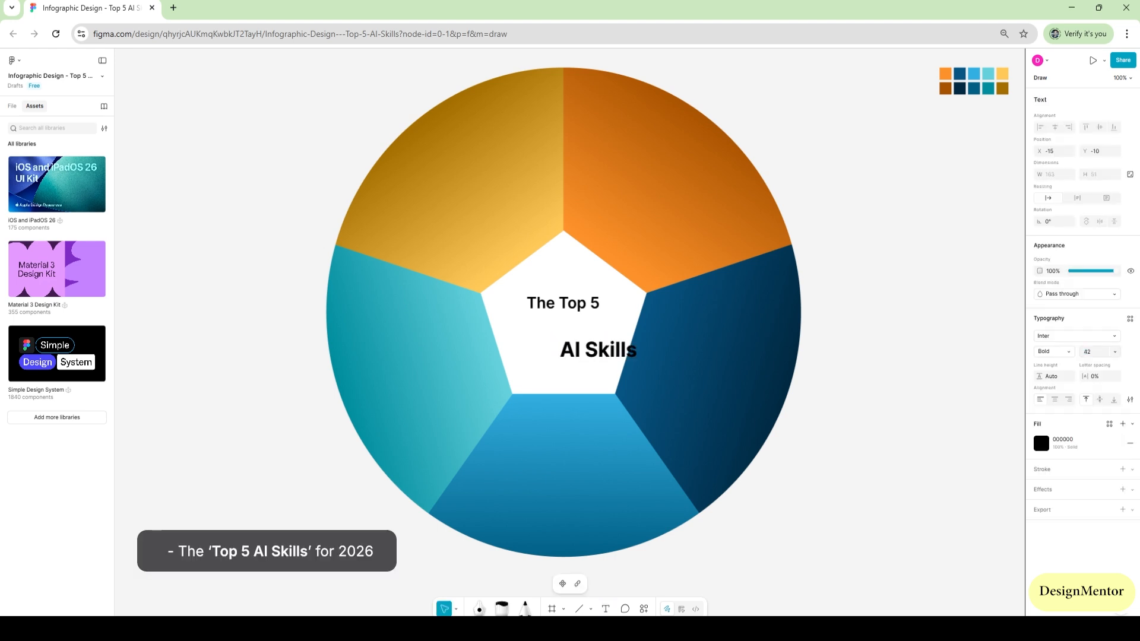
# Move "AI Skills" directly beneath "The Top 5" and color it bright blue 00A0FF.
pyautogui.press('Escape')
pyautogui.moveTo(632, 355); pyautogui.dragTo(600, 330)
pyautogui.click(1040, 443)
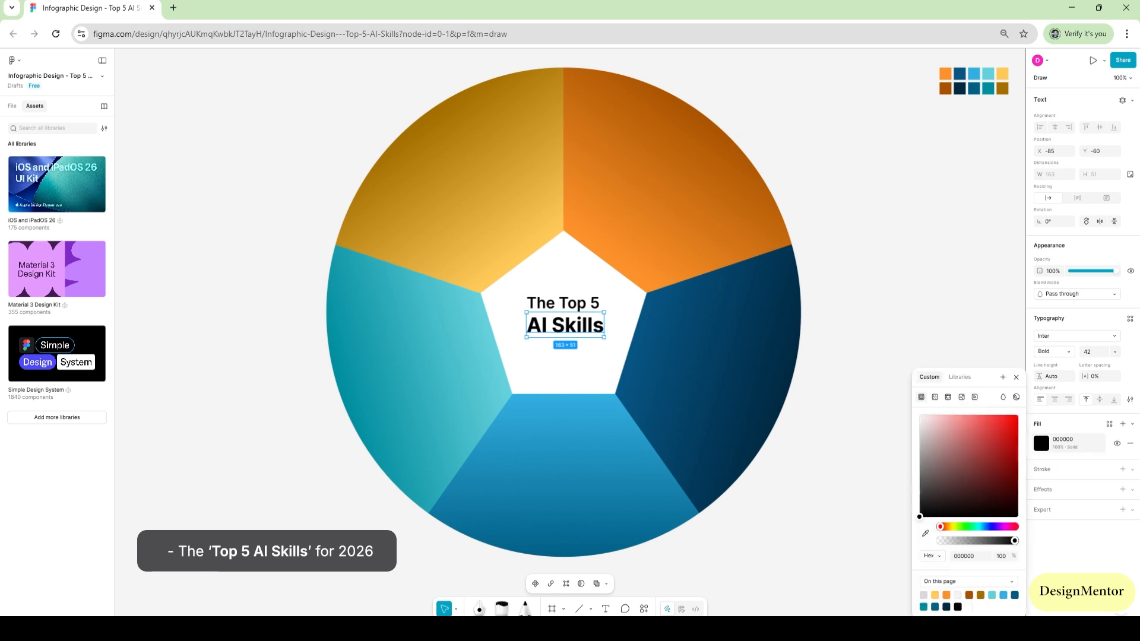
pyautogui.click(973, 74)
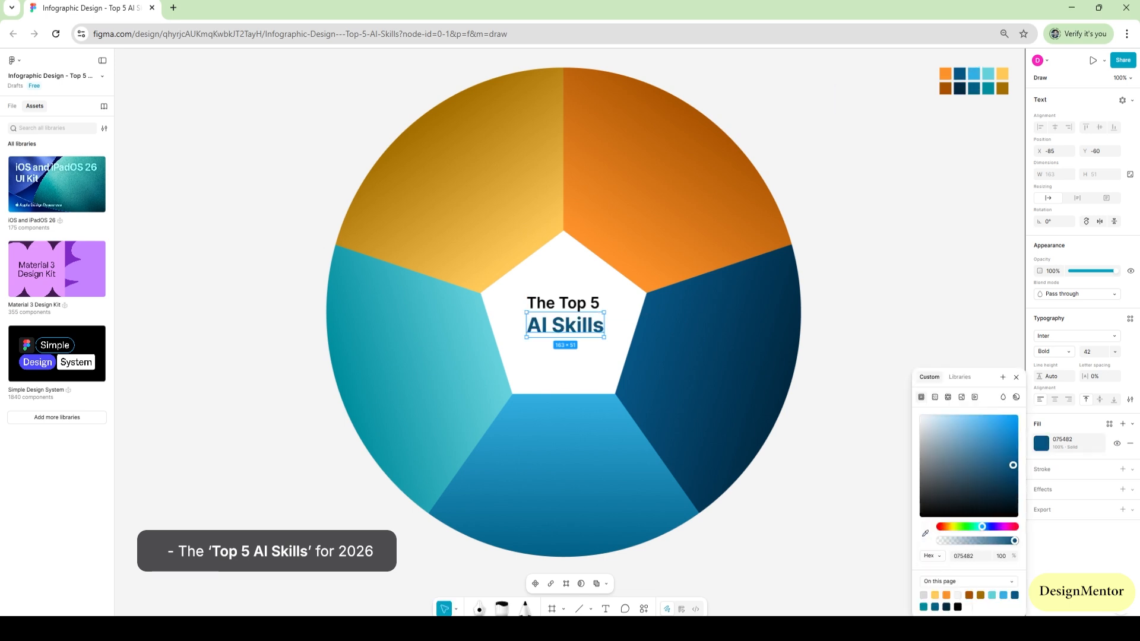
pyautogui.press('Escape')
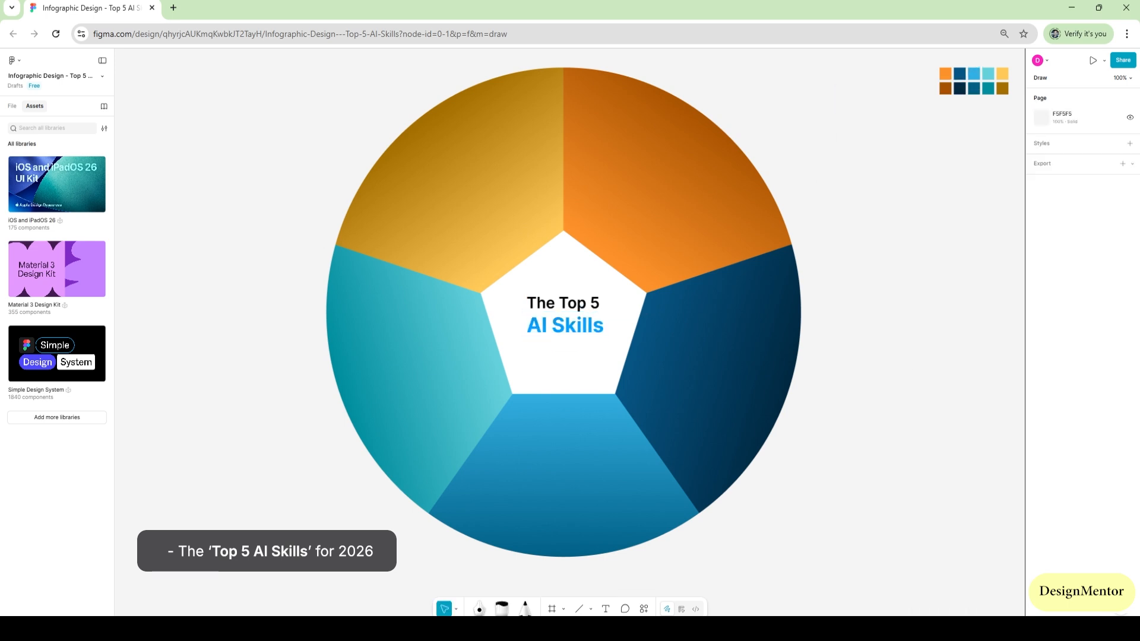
# Duplicate the "The Top 5" text, place the copy beneath "AI Skills" and change it to "for 2026".
pyautogui.click(575, 304)
pyautogui.hotkey('ctrl', 'c')
pyautogui.hotkey('ctrl', 'v')
pyautogui.moveTo(576, 303); pyautogui.dragTo(565, 347)
pyautogui.press('Return')
pyautogui.write('for 2026')
pyautogui.press('Escape')
pyautogui.press('Escape')
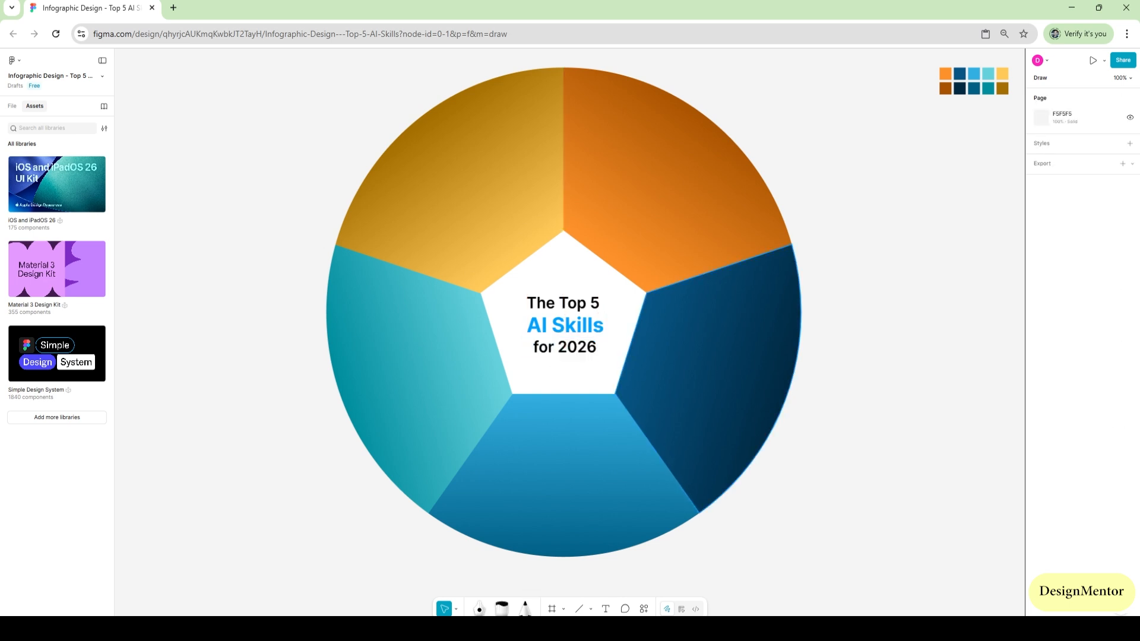
# Move the three title lines together slightly up and to the left within the pentagon.
pyautogui.click(563, 304)
pyautogui.keyDown('shift'); pyautogui.click(564, 326); pyautogui.keyUp('shift')
pyautogui.press('Escape')
pyautogui.click(563, 303)
pyautogui.keyDown('shift'); pyautogui.click(564, 326); pyautogui.keyUp('shift')
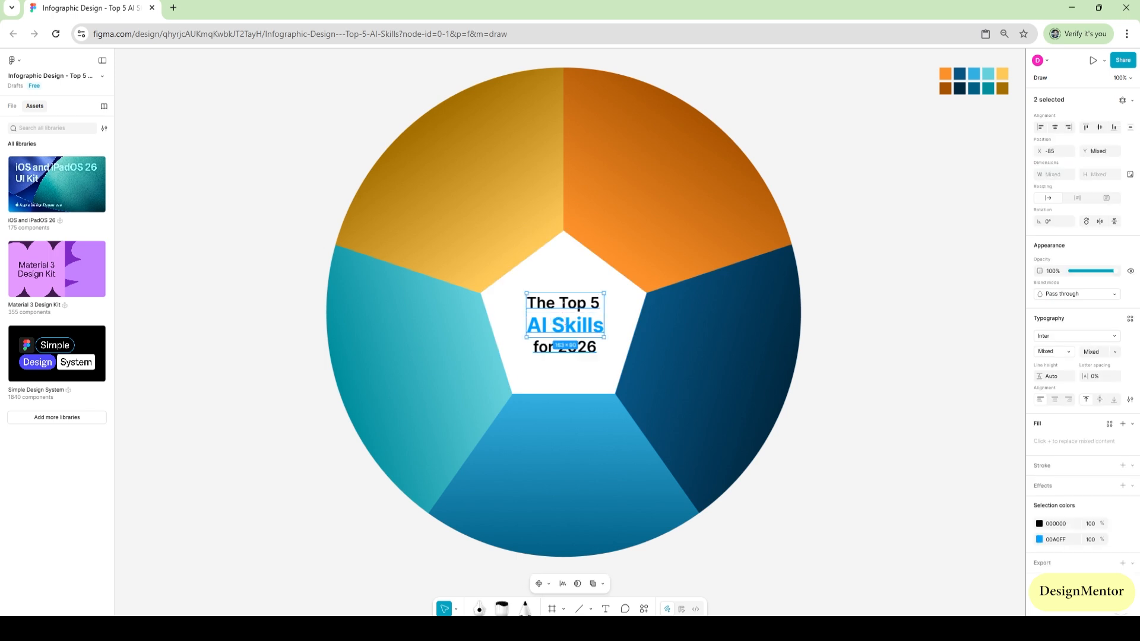
pyautogui.keyDown('shift'); pyautogui.click(565, 346); pyautogui.keyUp('shift')
pyautogui.moveTo(565, 327); pyautogui.dragTo(563, 321)
pyautogui.press('Escape')
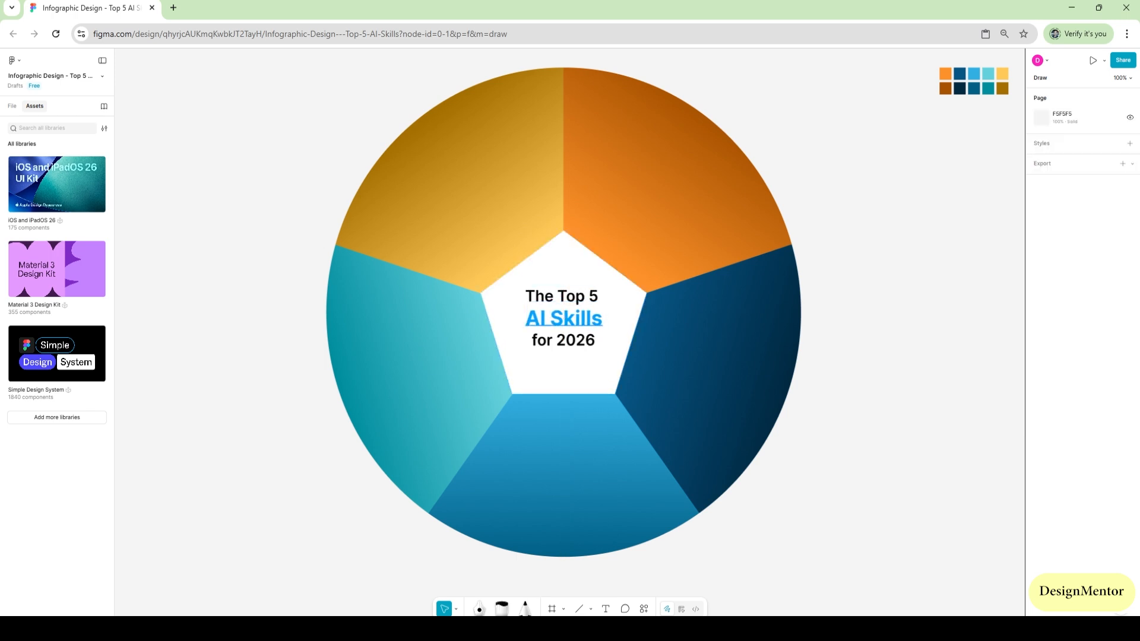
# Set the font weight of the "The Top 5" and "for 2026" lines to Regular.
pyautogui.click(555, 296)
pyautogui.keyDown('shift'); pyautogui.click(563, 340); pyautogui.keyUp('shift')
pyautogui.click(1054, 351)
pyautogui.click(1056, 328)
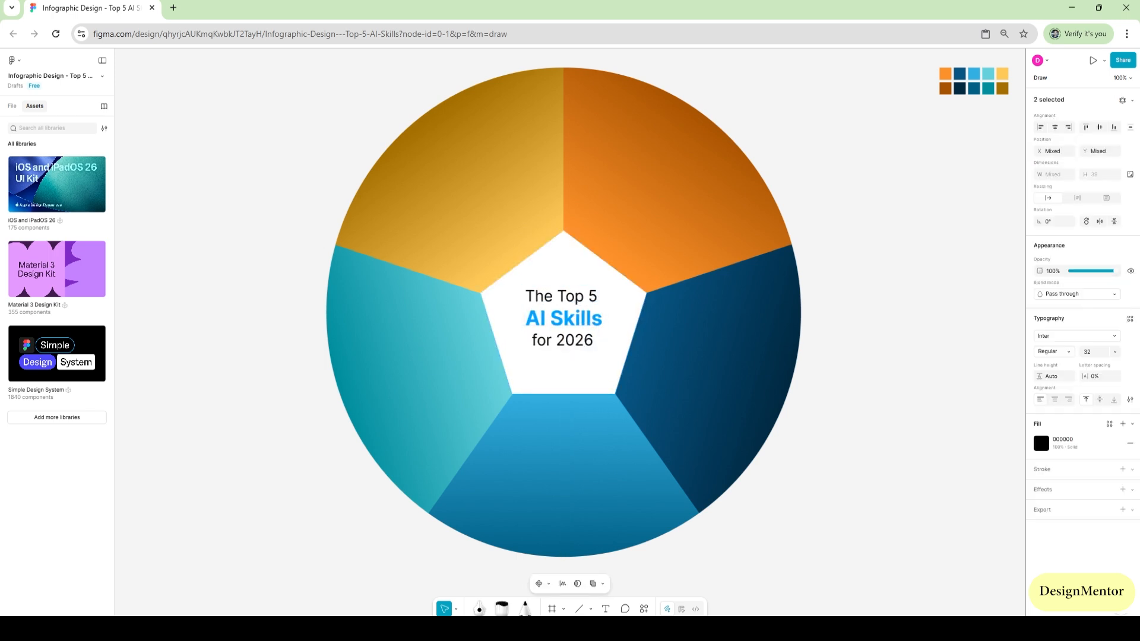